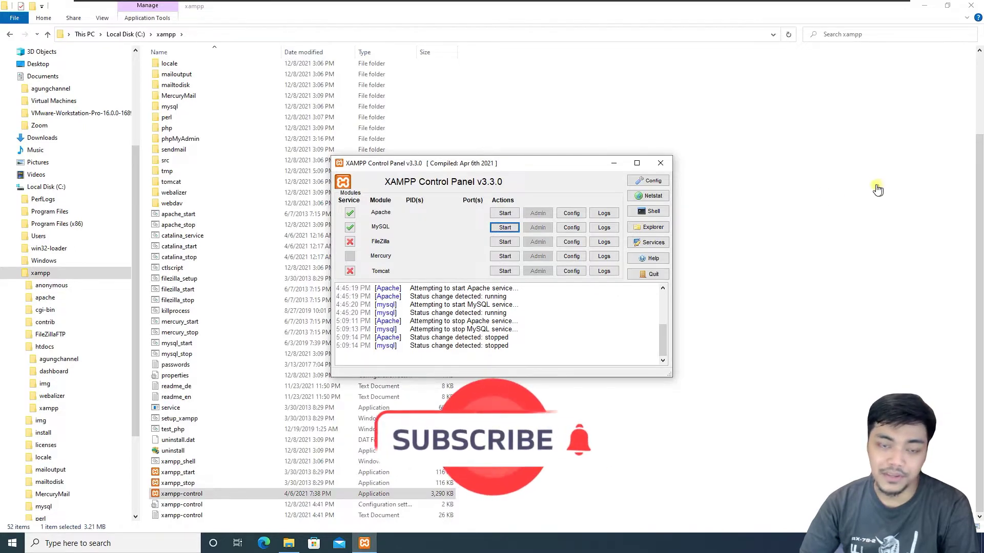
- Start Apache (ports 80, 443) and MySQL (port 3306) in the XAMPP Control Panel
{"action": "left_click_drag", "start_coordinate": [540, 170], "coordinate": [538, 168]}
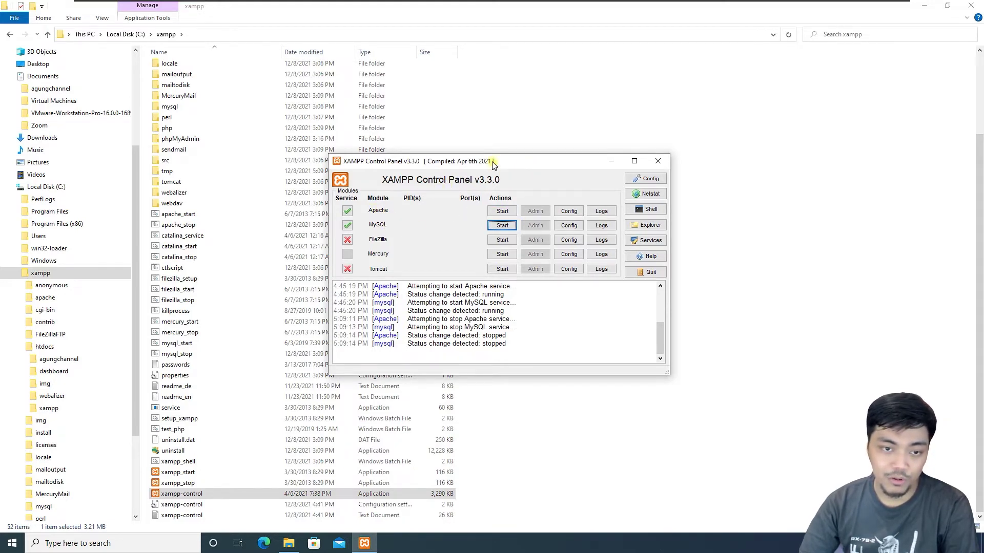
{"action": "left_click_drag", "start_coordinate": [493, 164], "coordinate": [499, 161]}
{"action": "left_click", "coordinate": [501, 209]}
{"action": "left_click", "coordinate": [508, 223]}
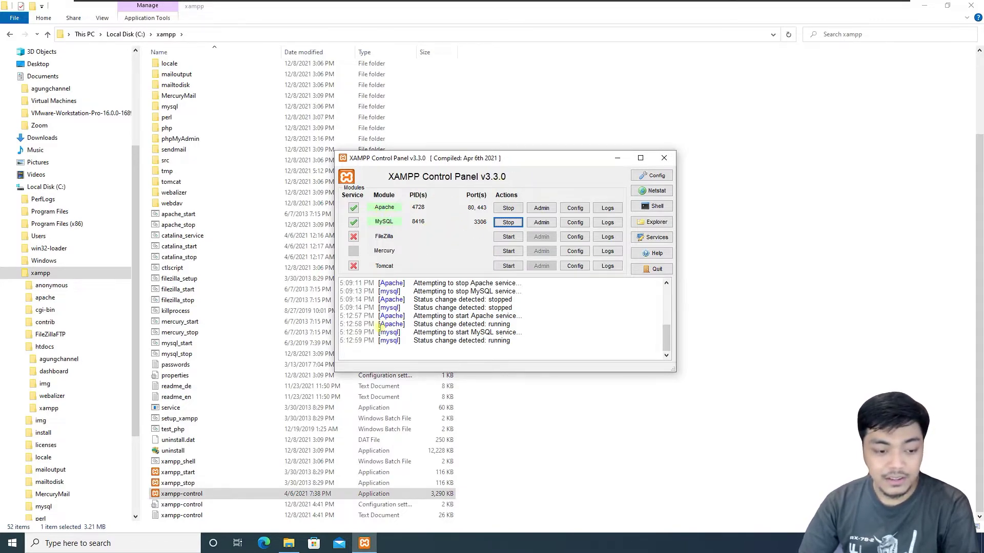
- Go to wordpress.org in Microsoft Edge
{"action": "left_click", "coordinate": [263, 543]}
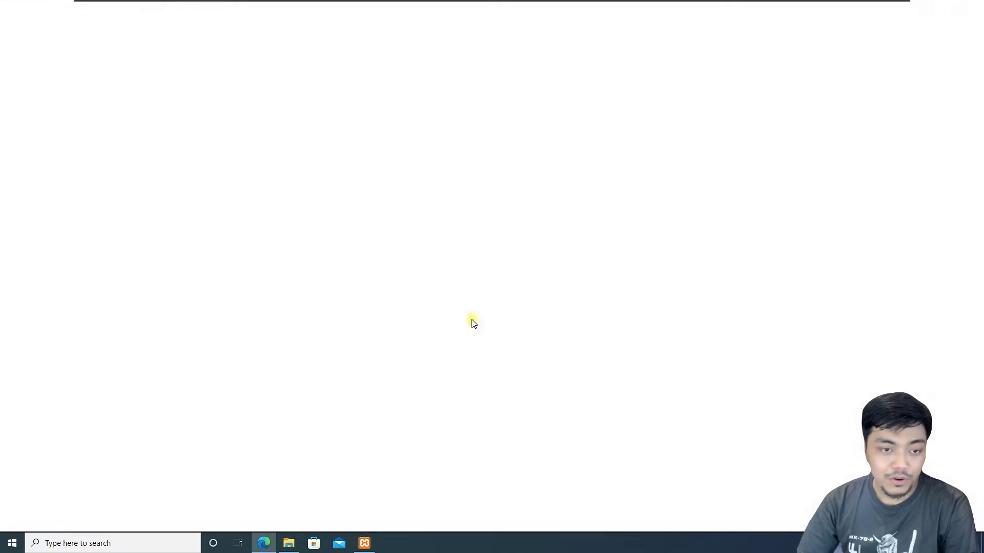
{"action": "type", "text": "w"}
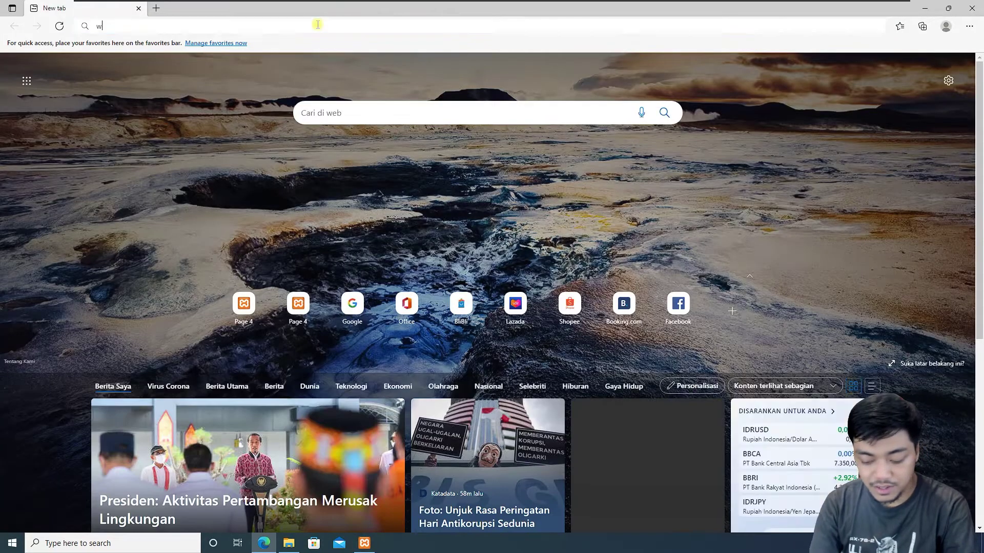
{"action": "type", "text": "ordpress.c"}
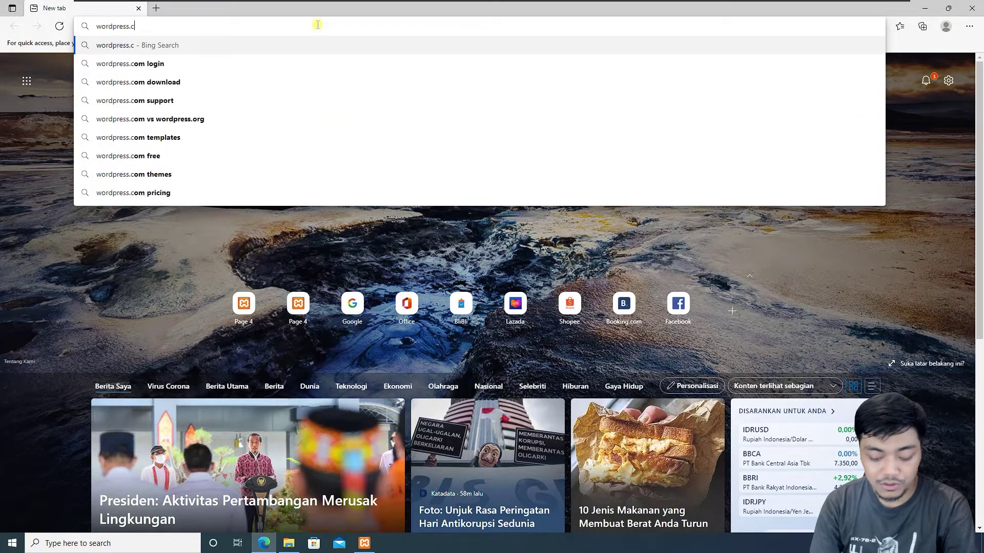
{"action": "key", "text": "BackSpace"}
{"action": "type", "text": "org"}
{"action": "key", "text": "Return"}
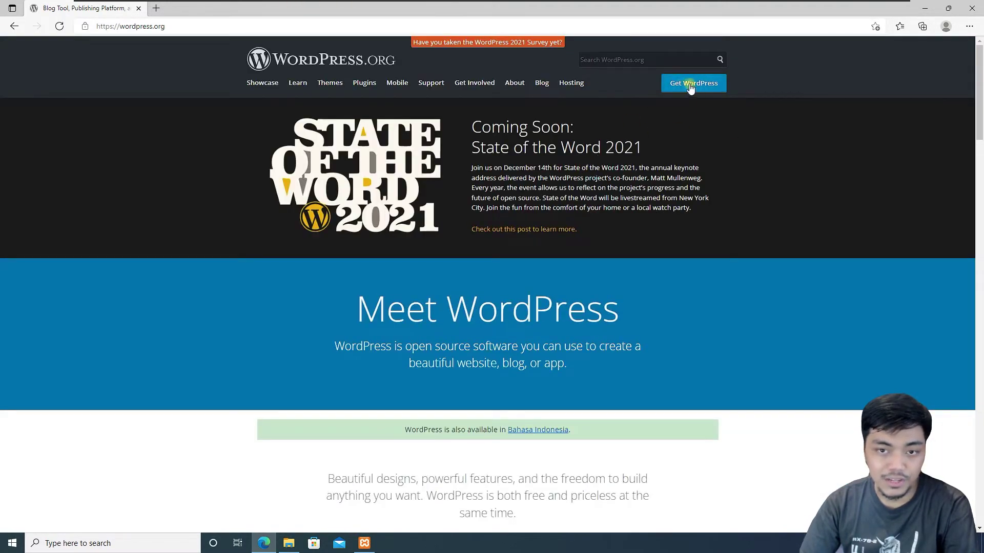
- Download WordPress 5.8.2 and show wordpress-5.8.2.zip in its Downloads folder
{"action": "left_click", "coordinate": [707, 84]}
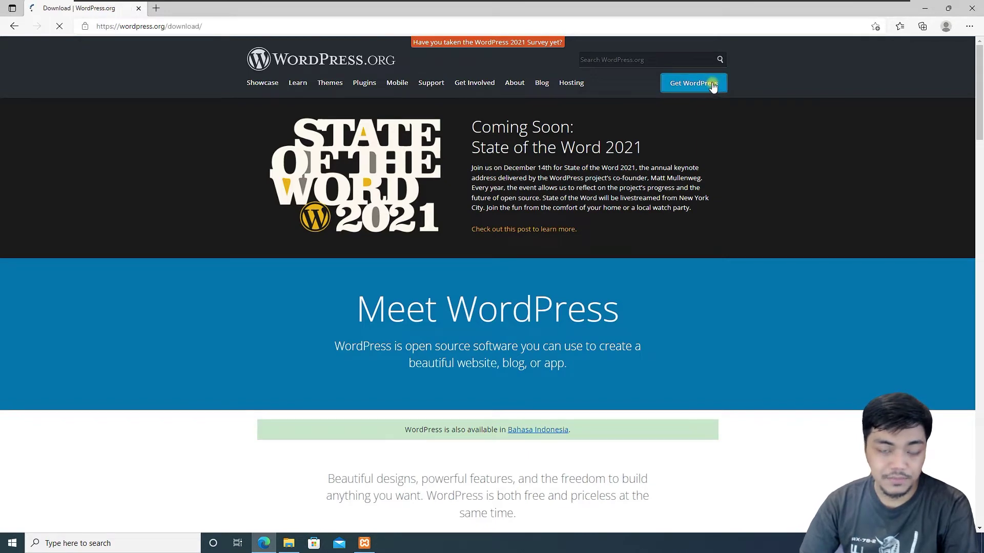
{"action": "scroll", "coordinate": [694, 211], "scroll_direction": "down", "scroll_amount": 10}
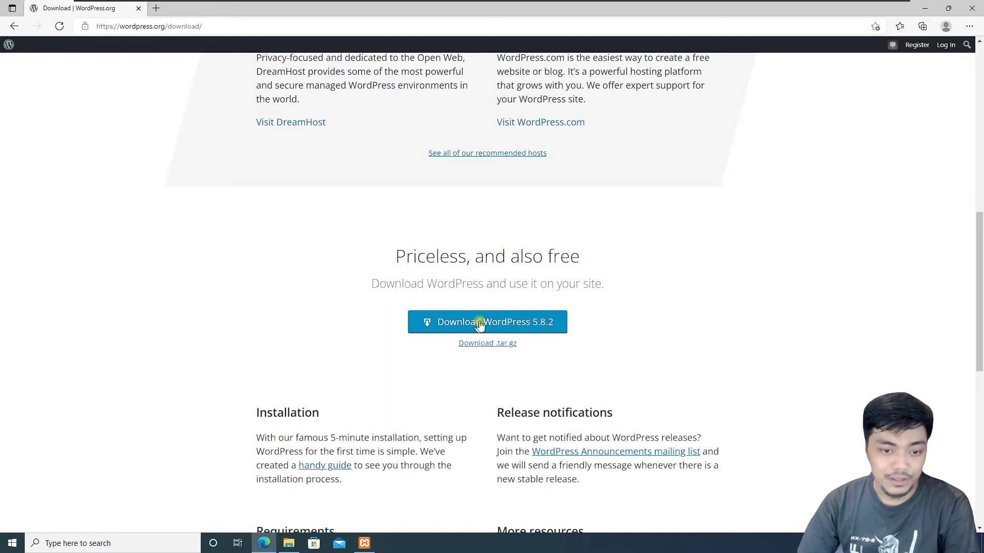
{"action": "left_click", "coordinate": [543, 329]}
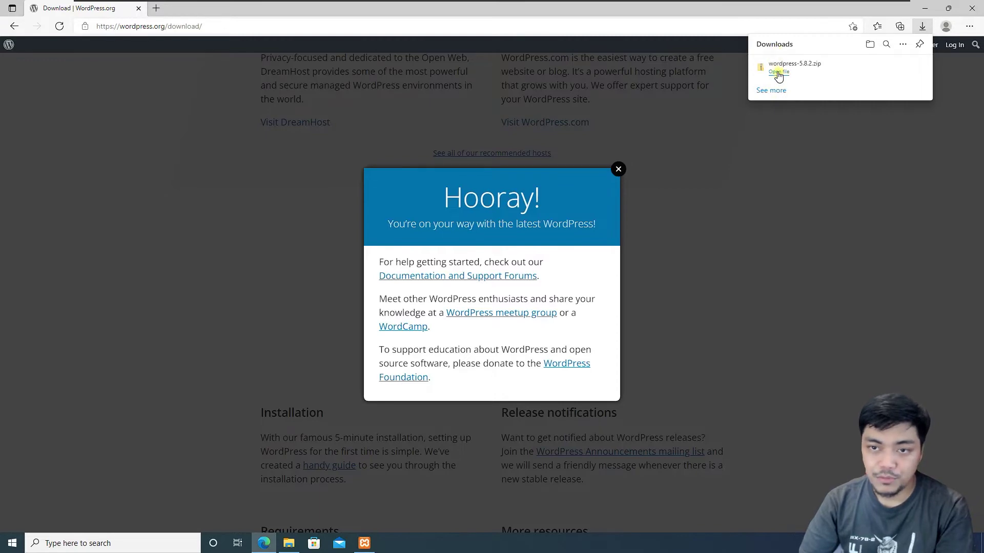
{"action": "left_click", "coordinate": [890, 69]}
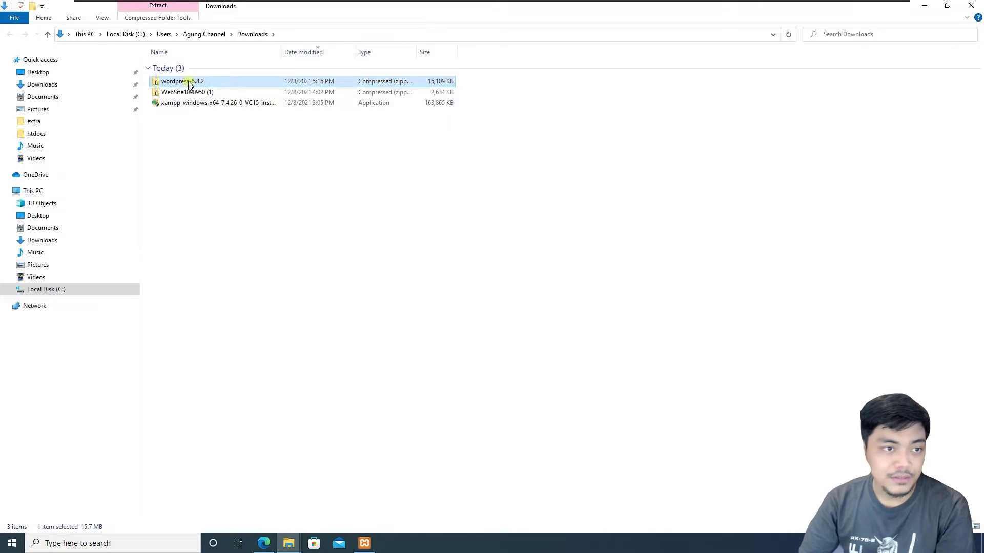
- Extract wordpress-5.8.2.zip to the suggested wordpress-5.8.2 folder in Downloads
{"action": "right_click", "coordinate": [191, 84]}
{"action": "left_click", "coordinate": [188, 86]}
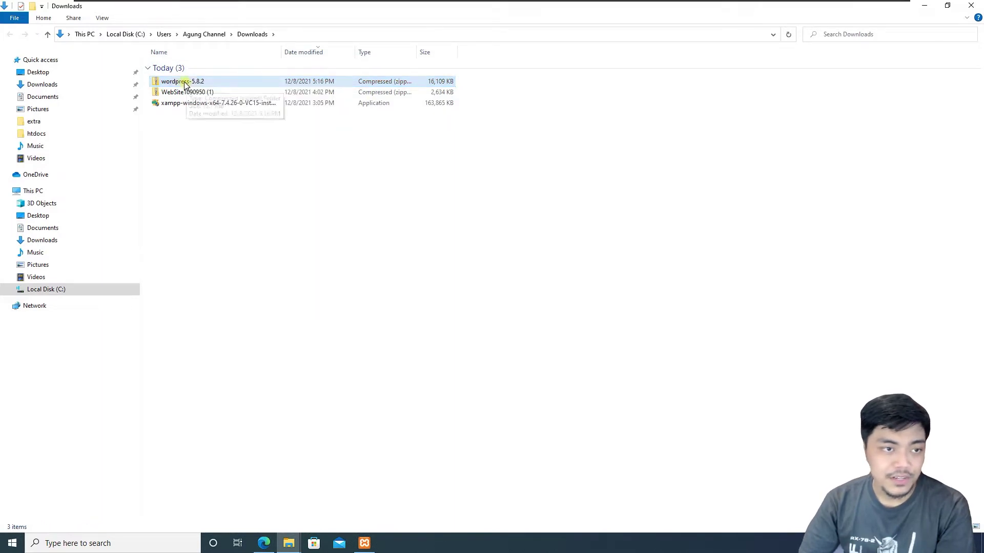
{"action": "right_click", "coordinate": [177, 83]}
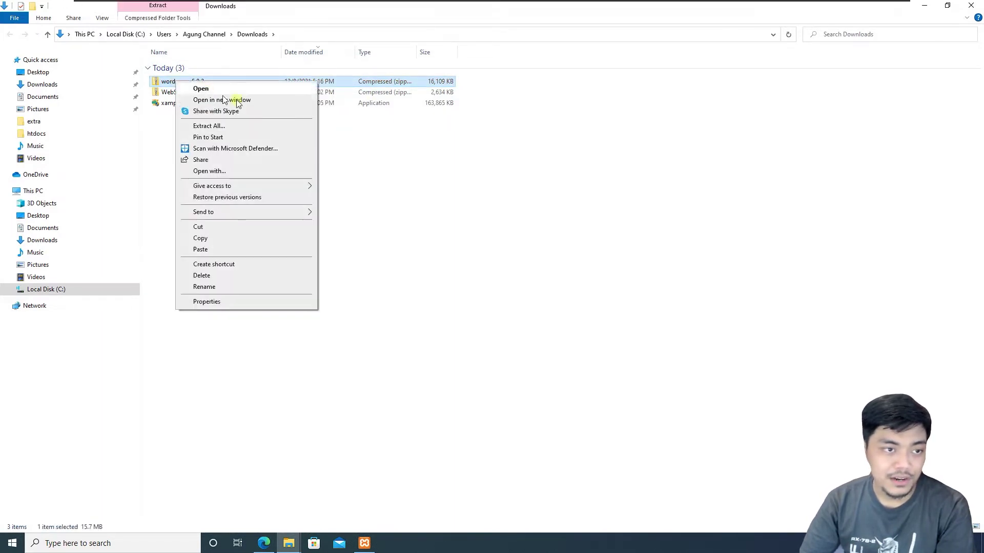
{"action": "left_click", "coordinate": [239, 127]}
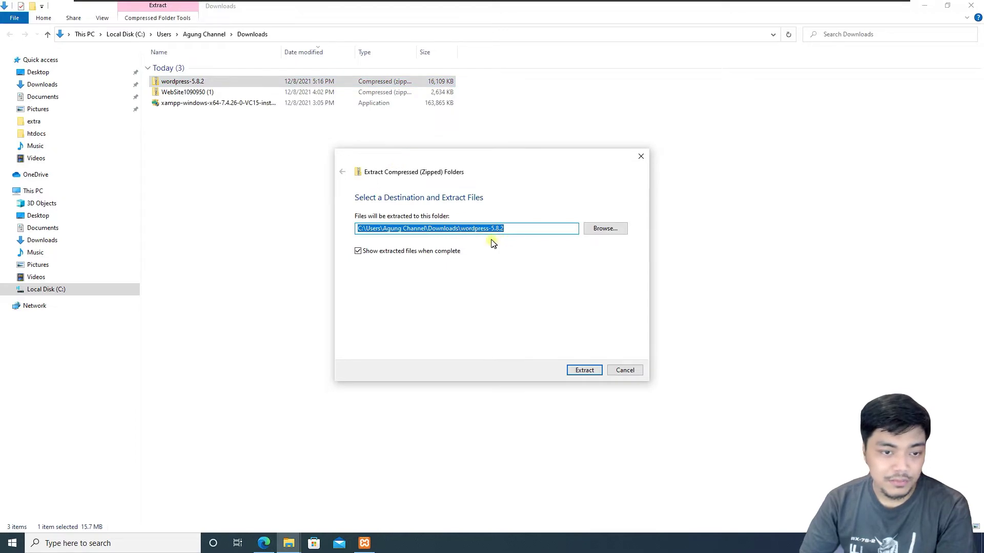
{"action": "left_click", "coordinate": [585, 370]}
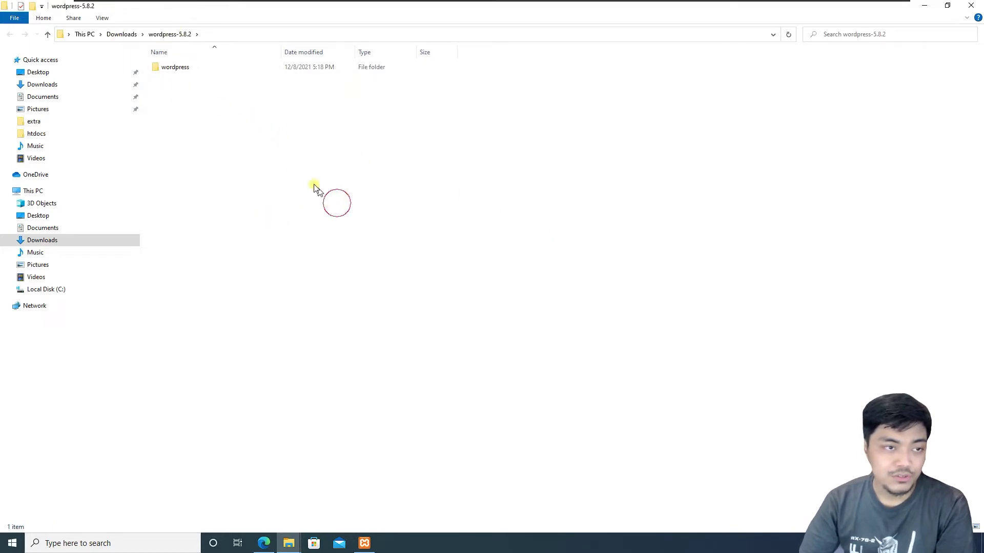
- Copy the wordpress folder from inside the extracted wordpress-5.8.2 folder
{"action": "left_click", "coordinate": [118, 34]}
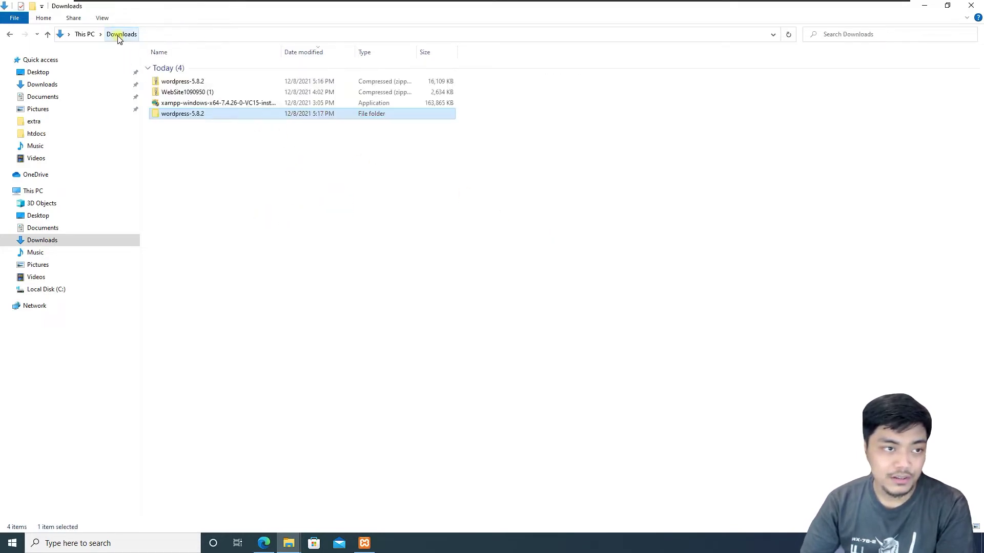
{"action": "double_click", "coordinate": [182, 113]}
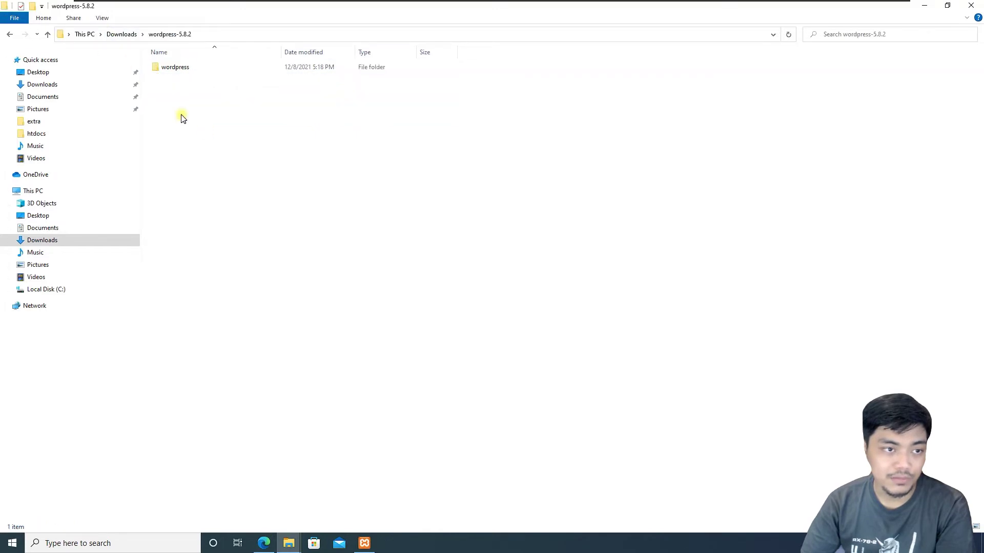
{"action": "double_click", "coordinate": [172, 69]}
{"action": "left_click", "coordinate": [167, 34]}
{"action": "left_click", "coordinate": [216, 127]}
{"action": "left_click", "coordinate": [187, 69]}
{"action": "right_click", "coordinate": [175, 70]}
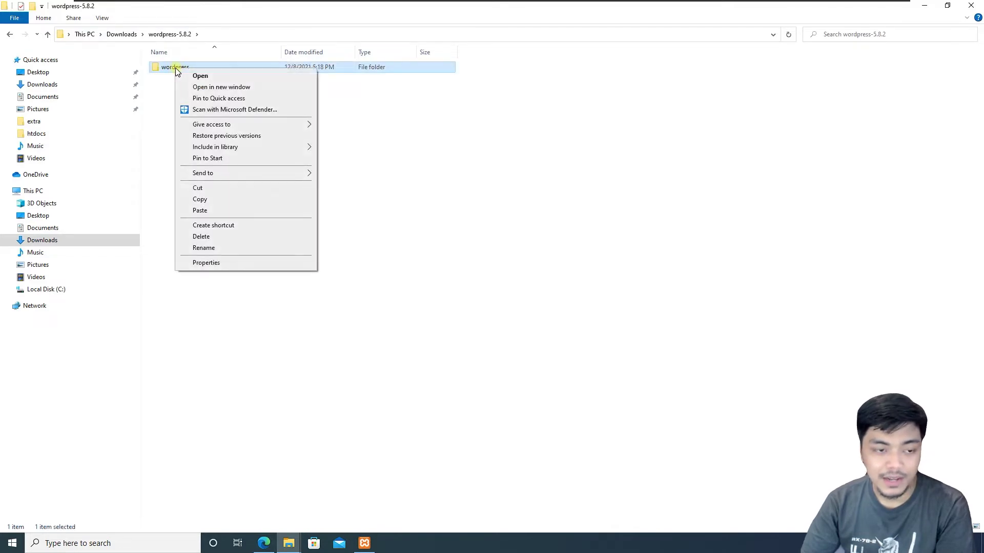
{"action": "left_click", "coordinate": [217, 198]}
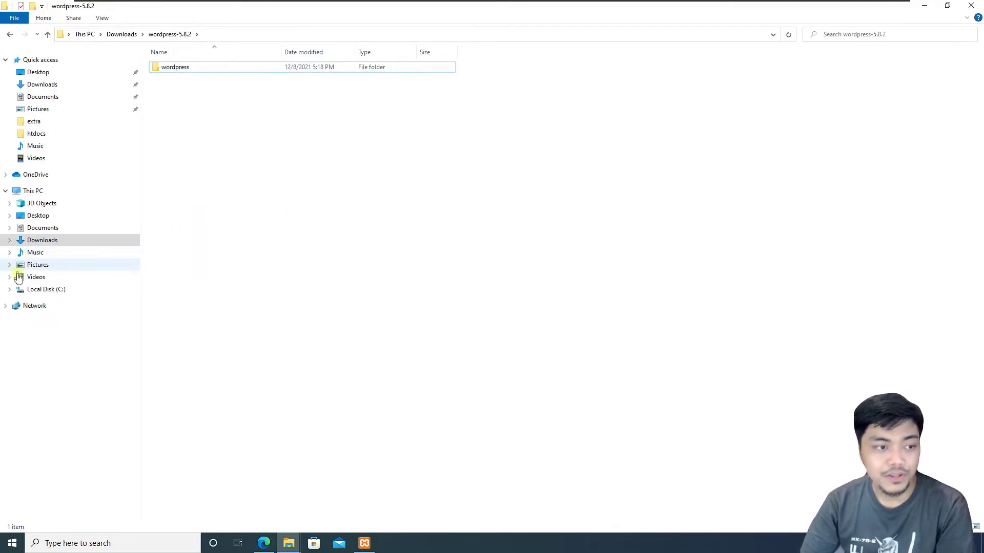
- Paste the wordpress folder into C:\xampp\htdocs
{"action": "left_click", "coordinate": [9, 289]}
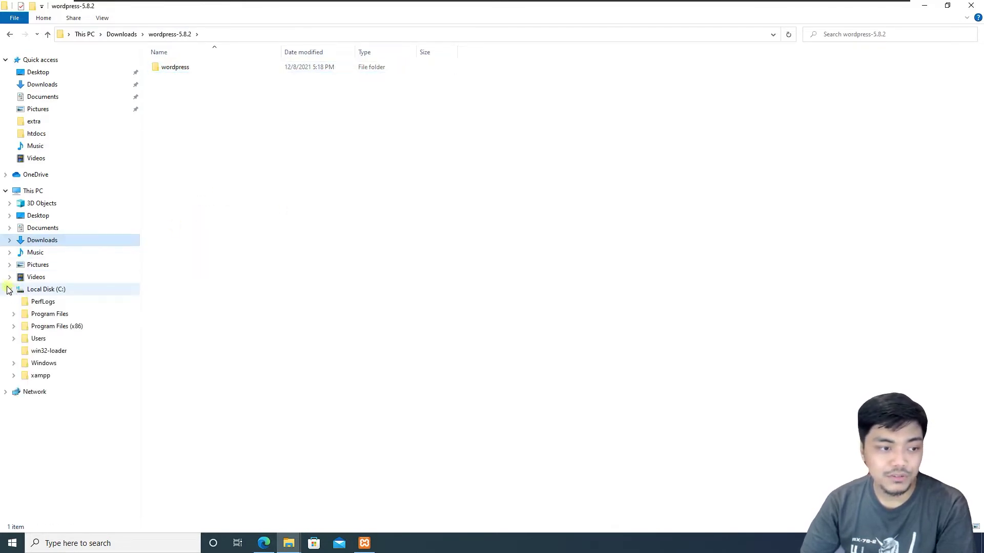
{"action": "left_click", "coordinate": [14, 375]}
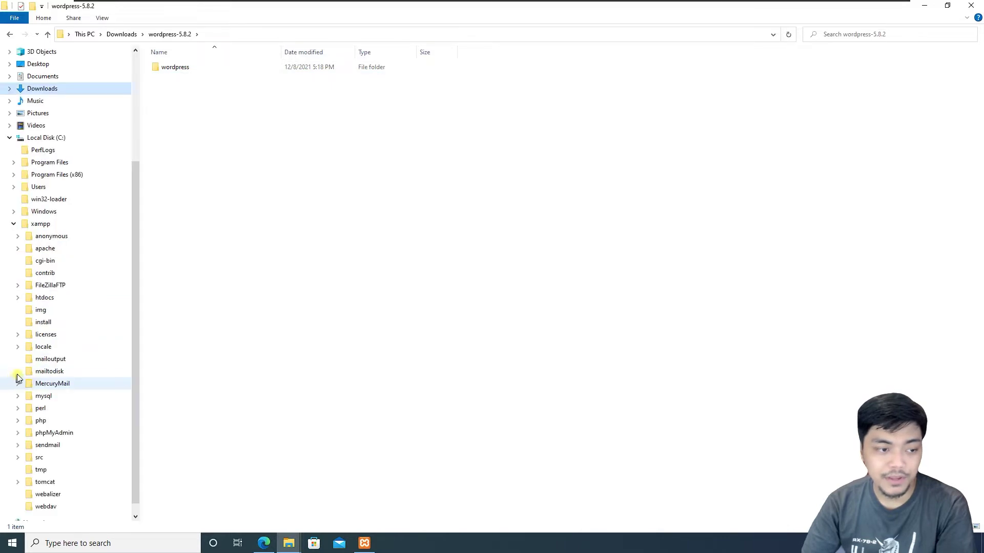
{"action": "left_click", "coordinate": [48, 334]}
{"action": "left_click", "coordinate": [51, 347]}
{"action": "left_click", "coordinate": [56, 301]}
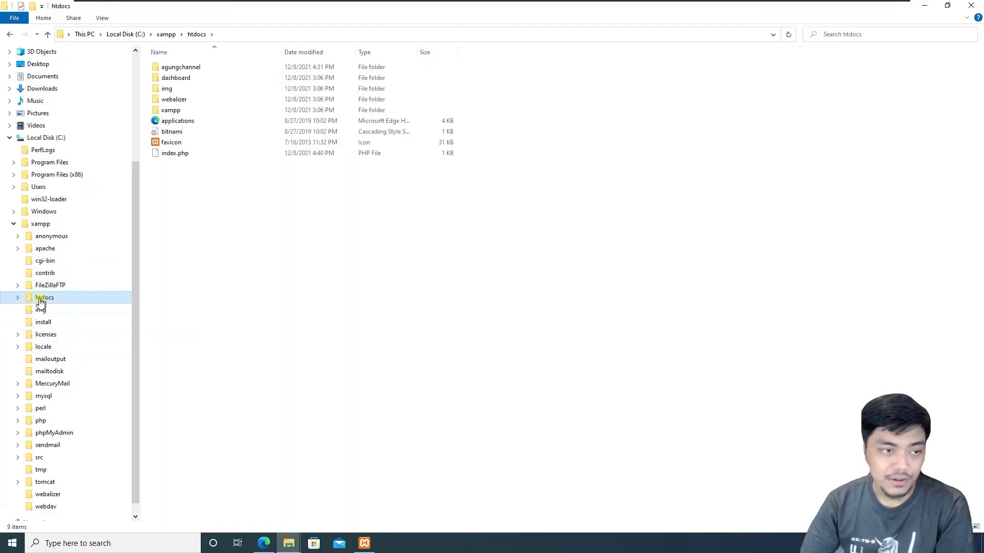
{"action": "right_click", "coordinate": [288, 207]}
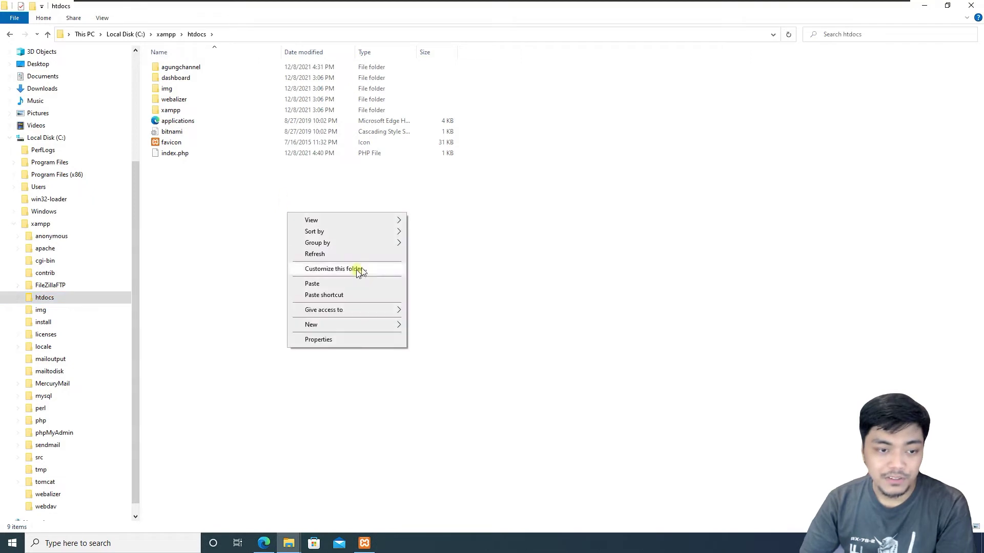
{"action": "left_click", "coordinate": [343, 283]}
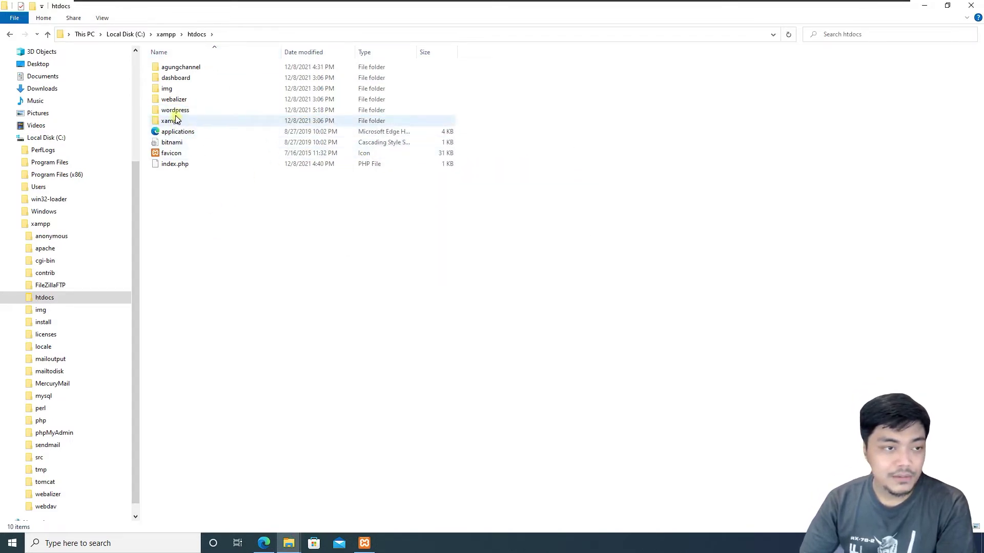
- Rename the pasted wordpress folder in htdocs to wp
{"action": "left_click", "coordinate": [178, 112]}
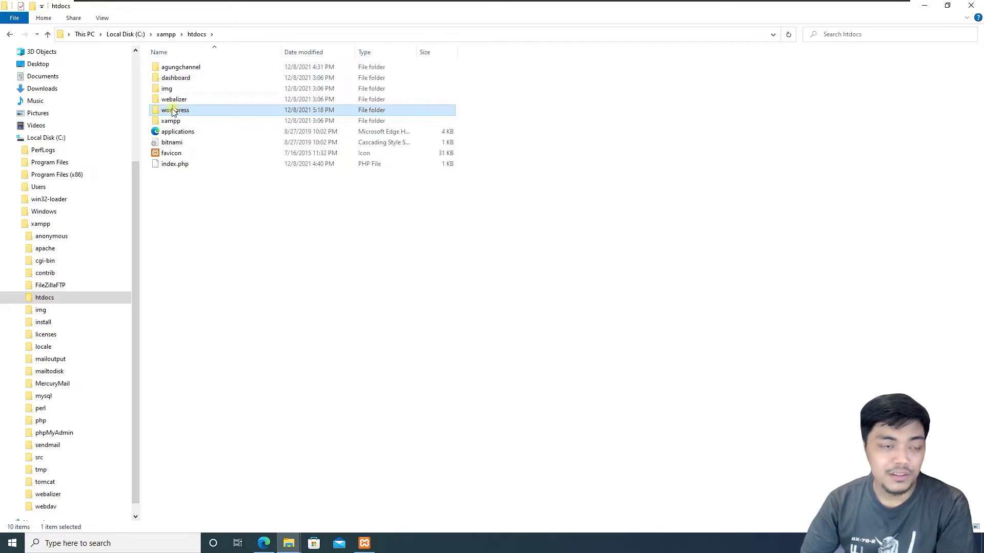
{"action": "left_click", "coordinate": [239, 243]}
{"action": "left_click", "coordinate": [183, 113]}
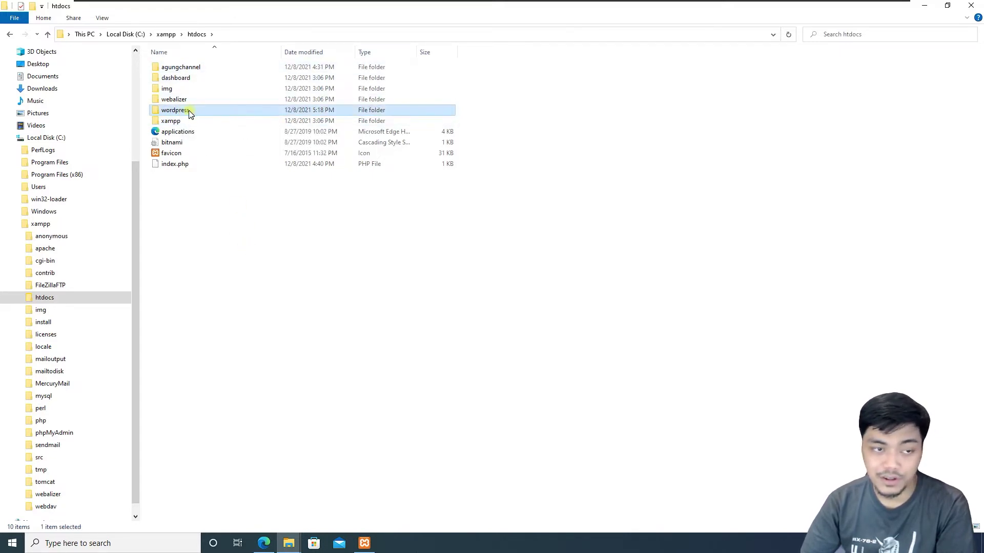
{"action": "left_click", "coordinate": [190, 113]}
{"action": "type", "text": "wp"}
{"action": "key", "text": "Return"}
{"action": "left_click", "coordinate": [295, 255]}
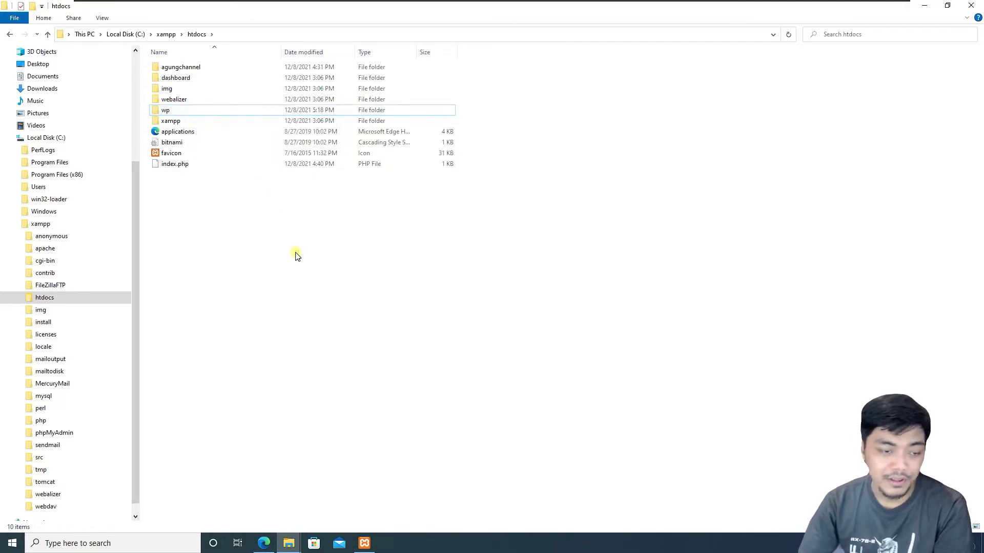
- Load localhost/wp, choose English (United States), and continue to the database connection form
{"action": "left_click", "coordinate": [264, 544]}
{"action": "left_click", "coordinate": [214, 25]}
{"action": "type", "text": "localhost"}
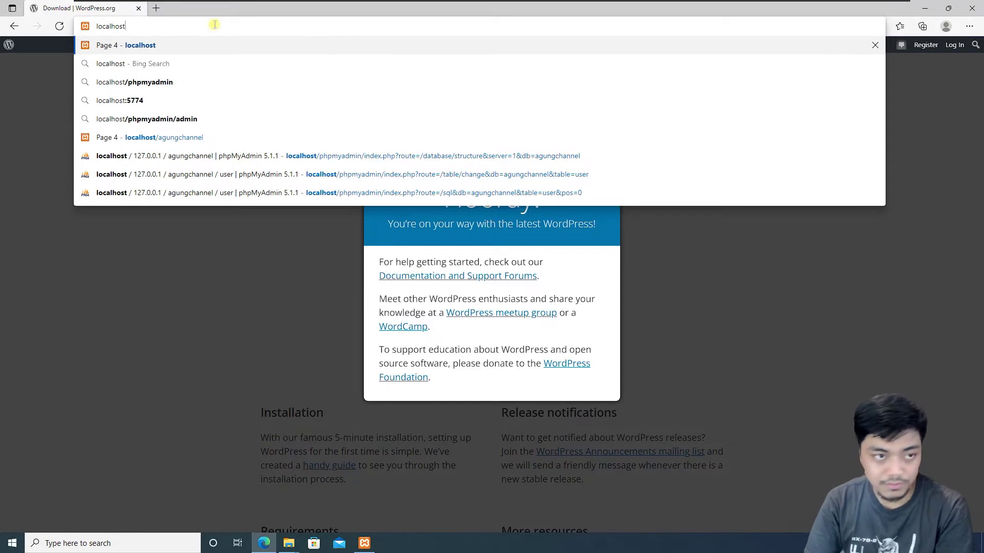
{"action": "type", "text": "/wp"}
{"action": "key", "text": "Return"}
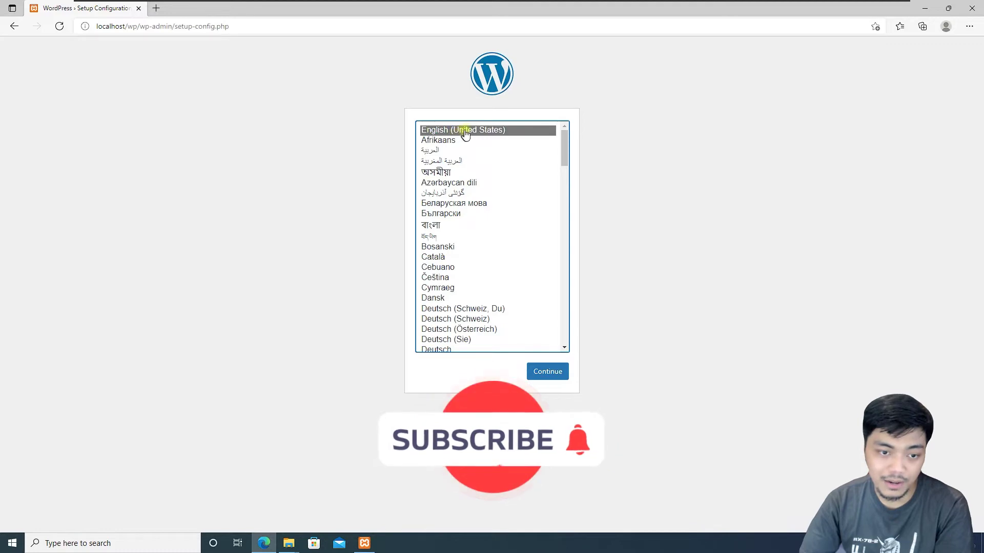
{"action": "mouse_move", "coordinate": [564, 138]}
{"action": "left_mouse_down"}
{"action": "mouse_move", "coordinate": [577, 272]}
{"action": "mouse_move", "coordinate": [567, 345]}
{"action": "mouse_move", "coordinate": [560, 122]}
{"action": "left_mouse_up"}
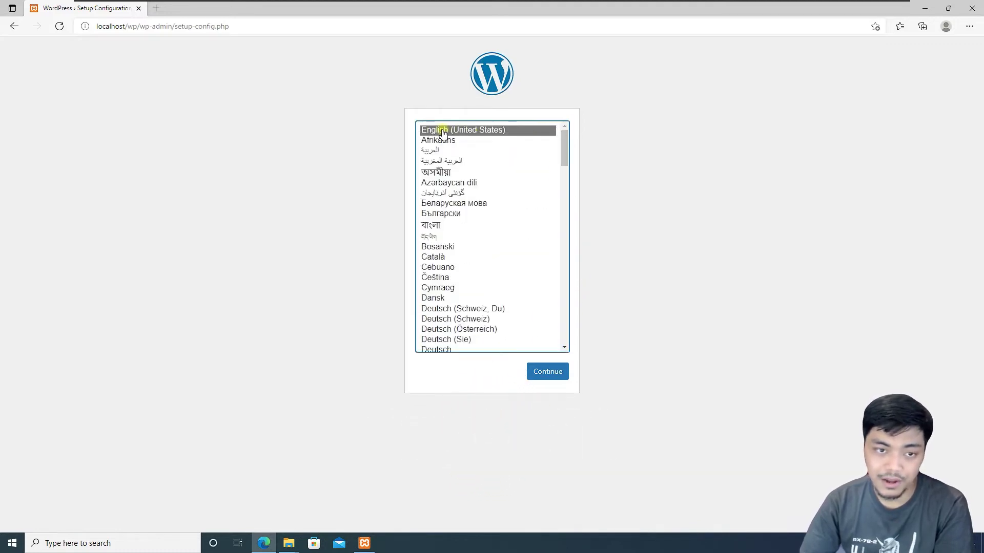
{"action": "left_click", "coordinate": [559, 373]}
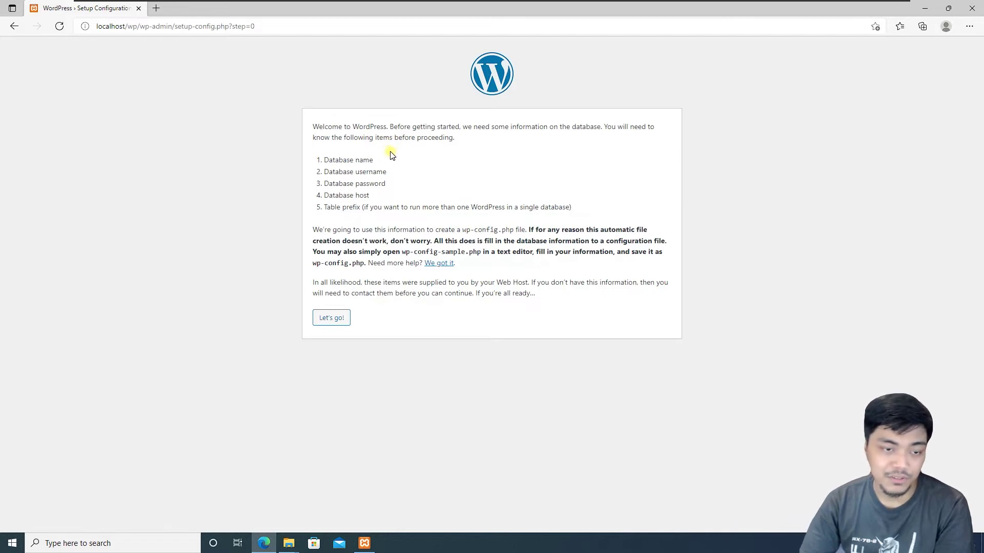
{"action": "left_click", "coordinate": [333, 319]}
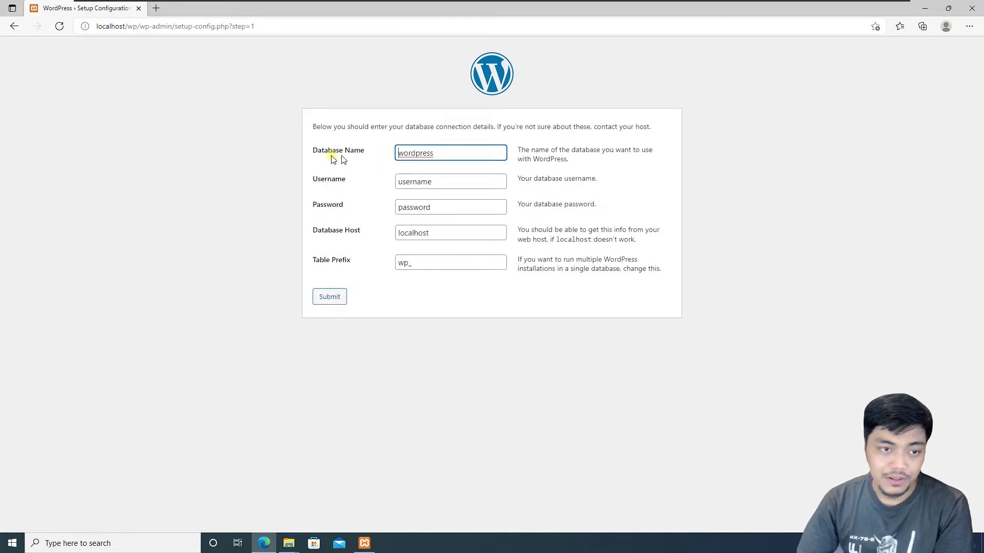
{"action": "left_click", "coordinate": [202, 142]}
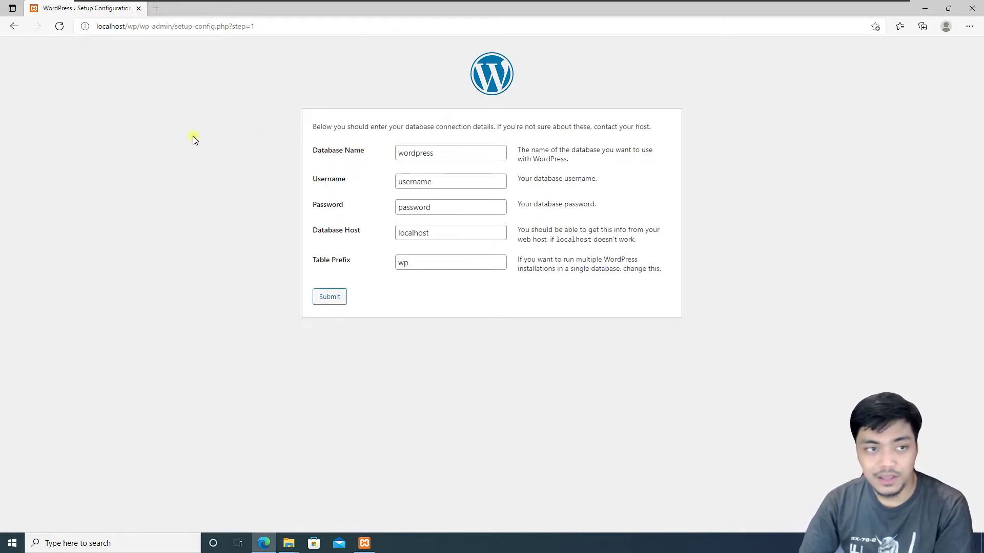
- Open localhost/phpmyadmin in a new browser tab
{"action": "left_click", "coordinate": [155, 8]}
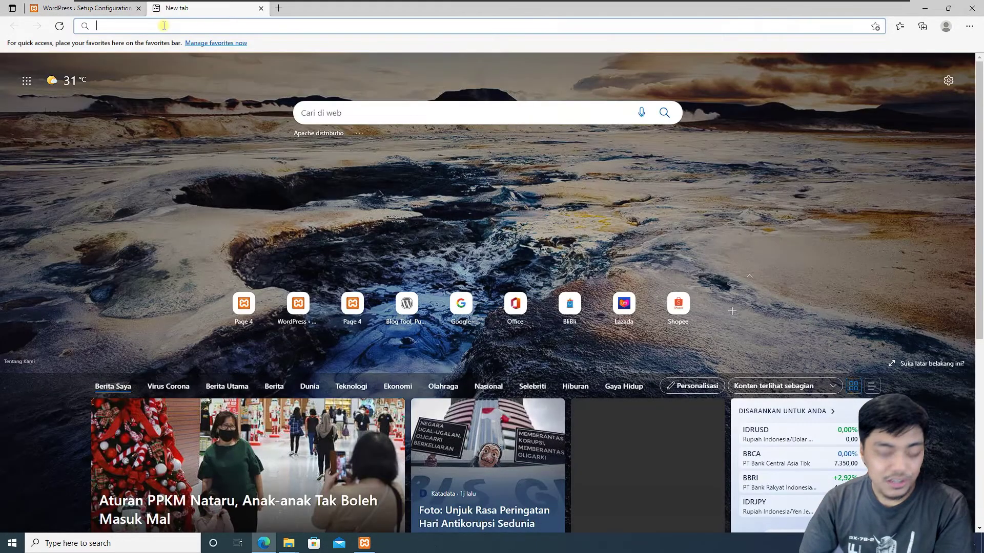
{"action": "type", "text": "localhost/phpmya"}
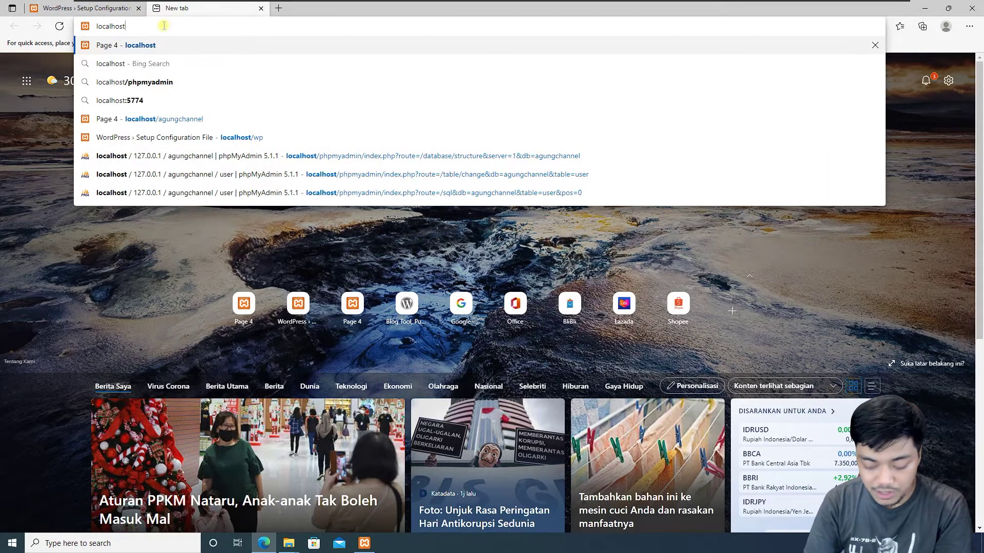
{"action": "type", "text": "dmin"}
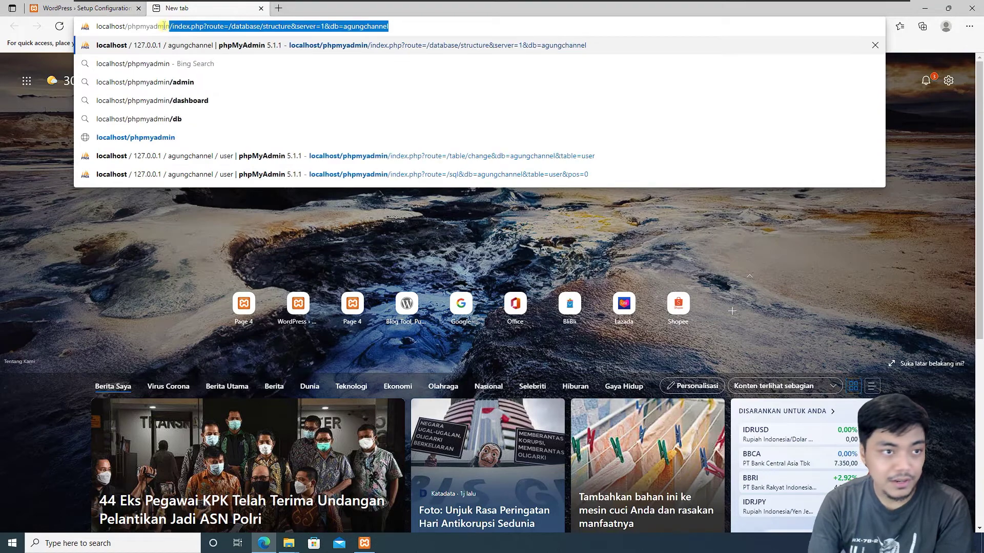
{"action": "key", "text": "Up"}
{"action": "key", "text": "BackSpace"}
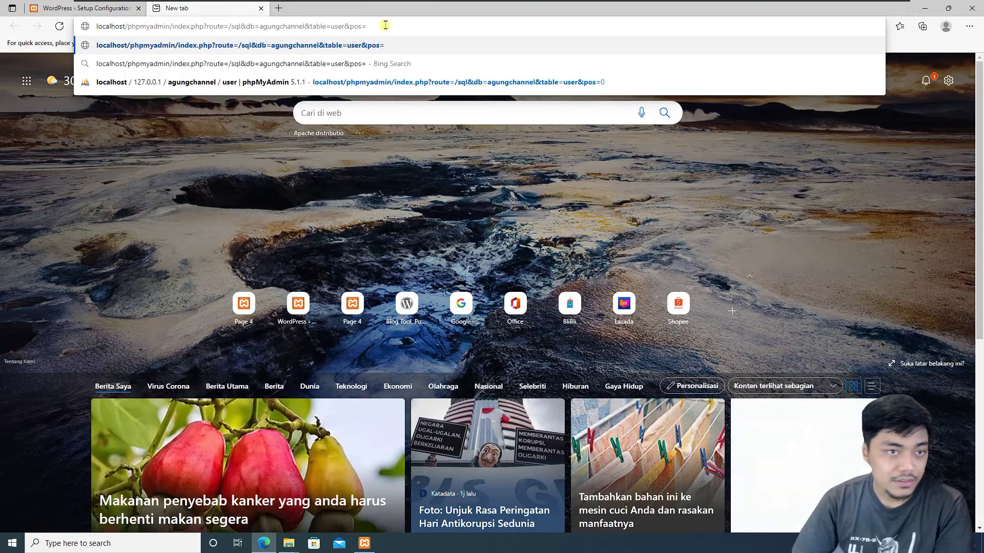
{"action": "left_click_drag", "start_coordinate": [366, 26], "coordinate": [190, 26]}
{"action": "key", "text": "BackSpace"}
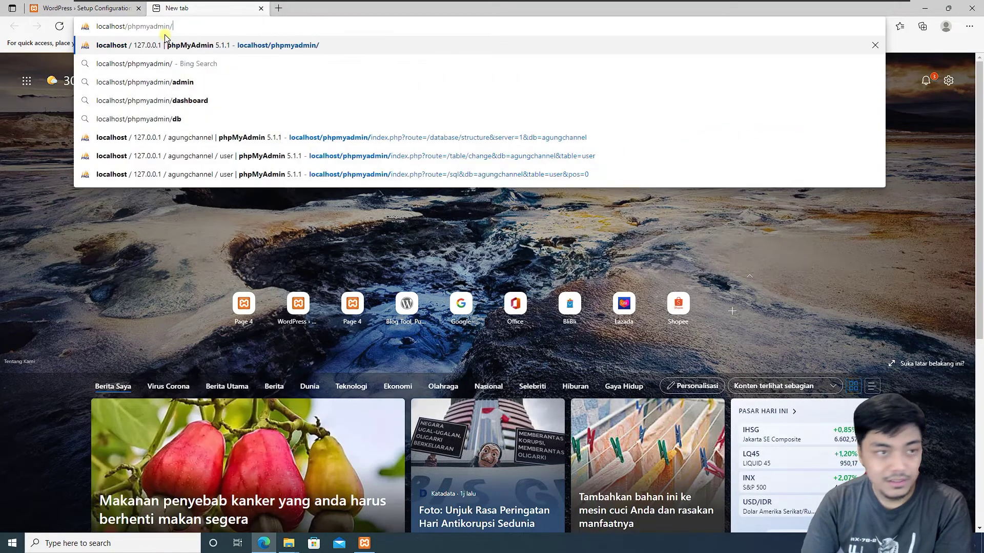
{"action": "key", "text": "Return"}
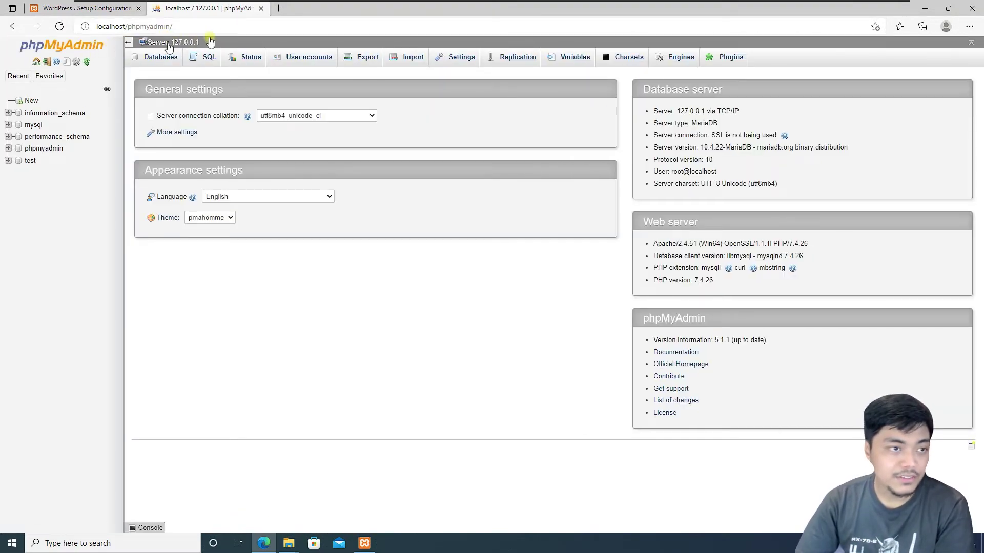
- Create a new database named wp from the Databases page
{"action": "left_click", "coordinate": [159, 60]}
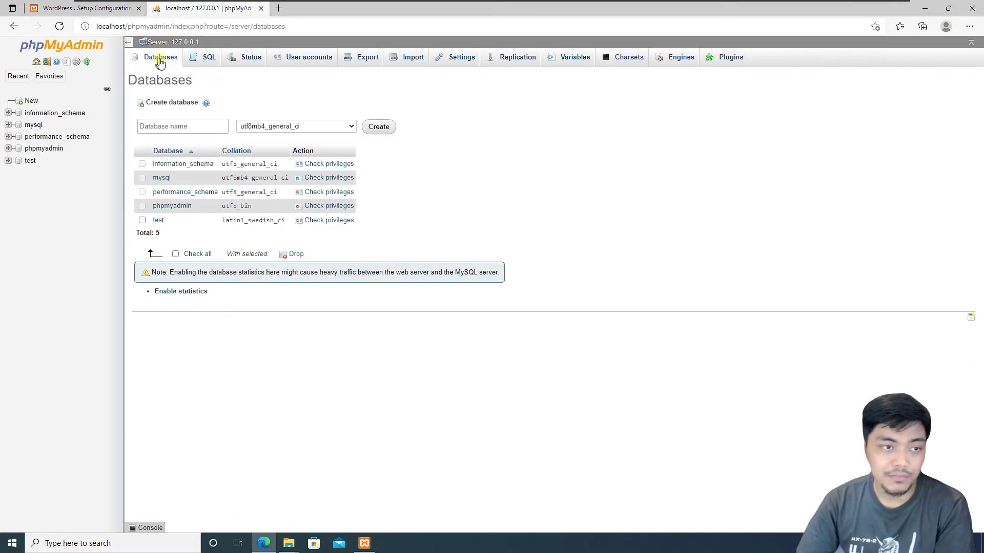
{"action": "left_click", "coordinate": [184, 125]}
{"action": "type", "text": "wp"}
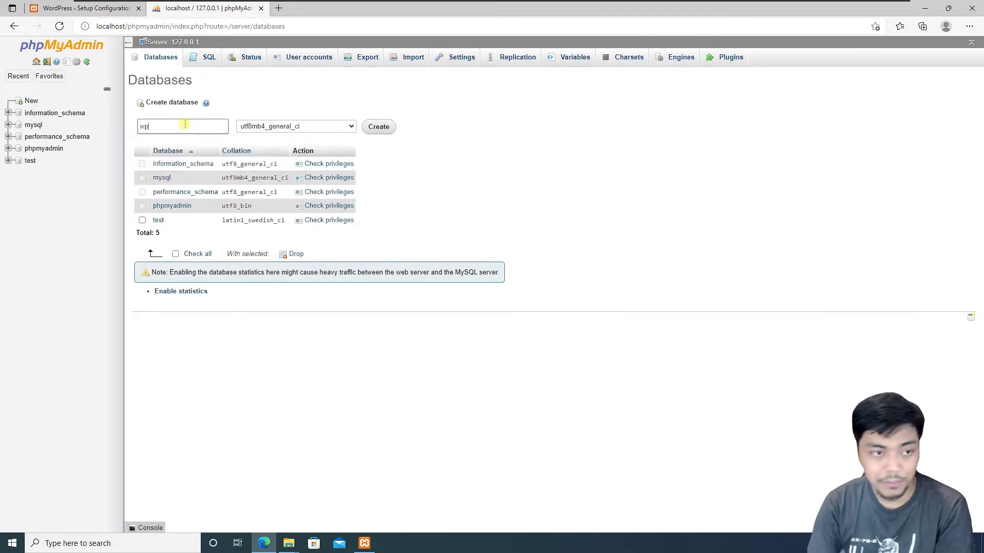
{"action": "left_click", "coordinate": [378, 126]}
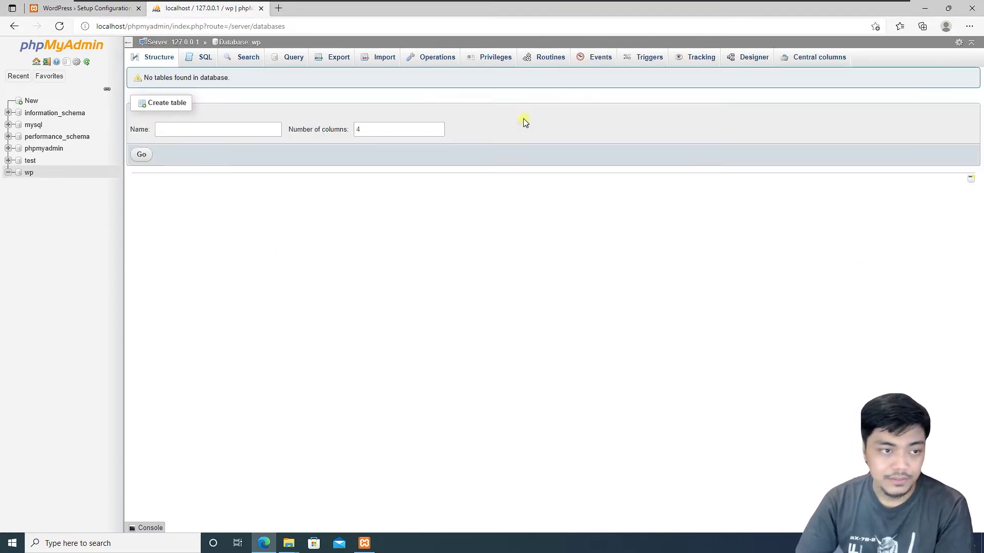
{"action": "left_click", "coordinate": [30, 174]}
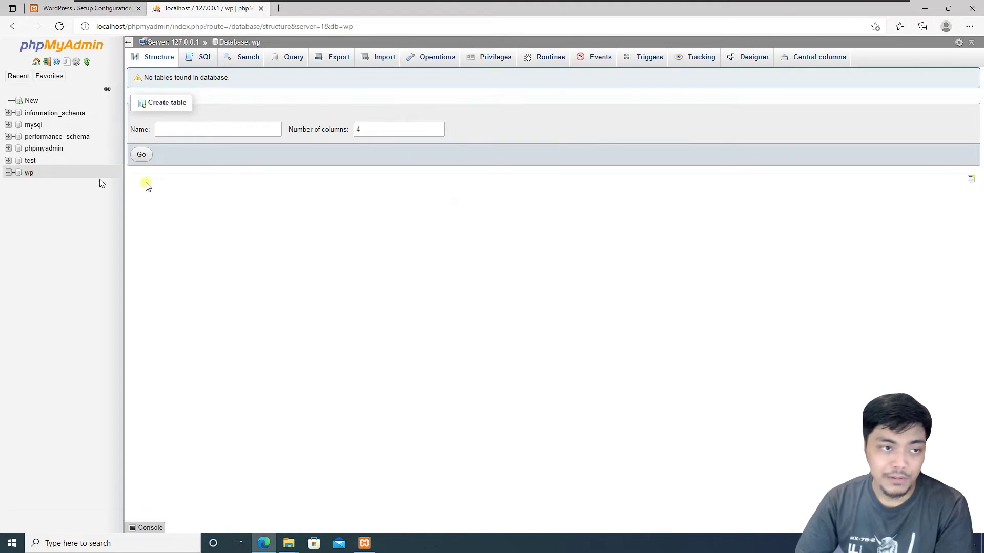
- Return to the databases list and open the new wp database again
{"action": "left_click", "coordinate": [36, 61]}
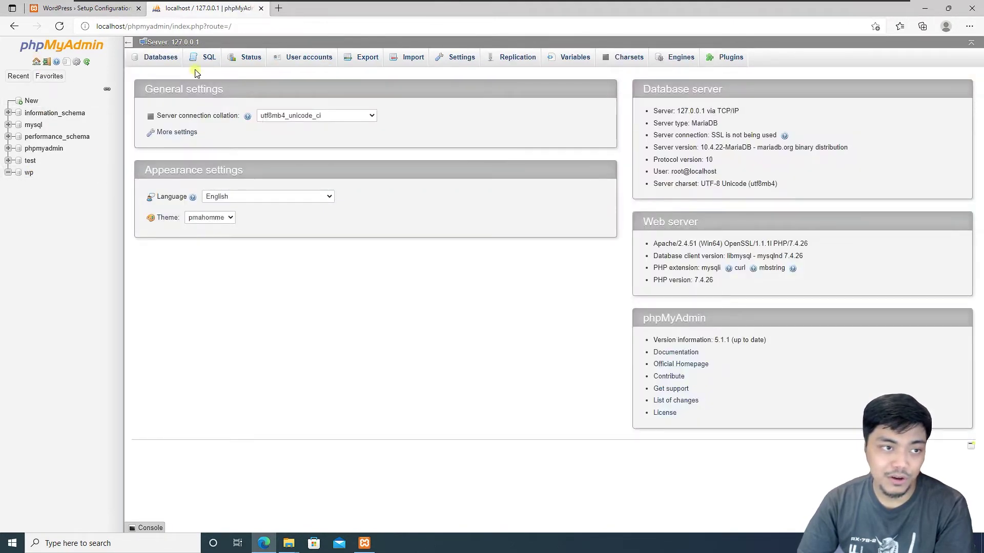
{"action": "left_click", "coordinate": [160, 57]}
{"action": "left_click", "coordinate": [159, 128]}
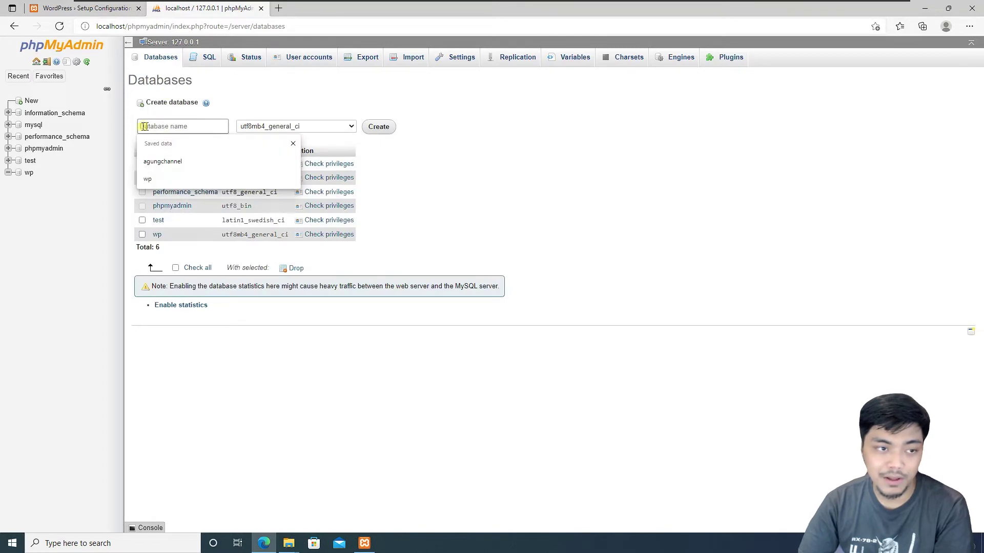
{"action": "left_click", "coordinate": [362, 132]}
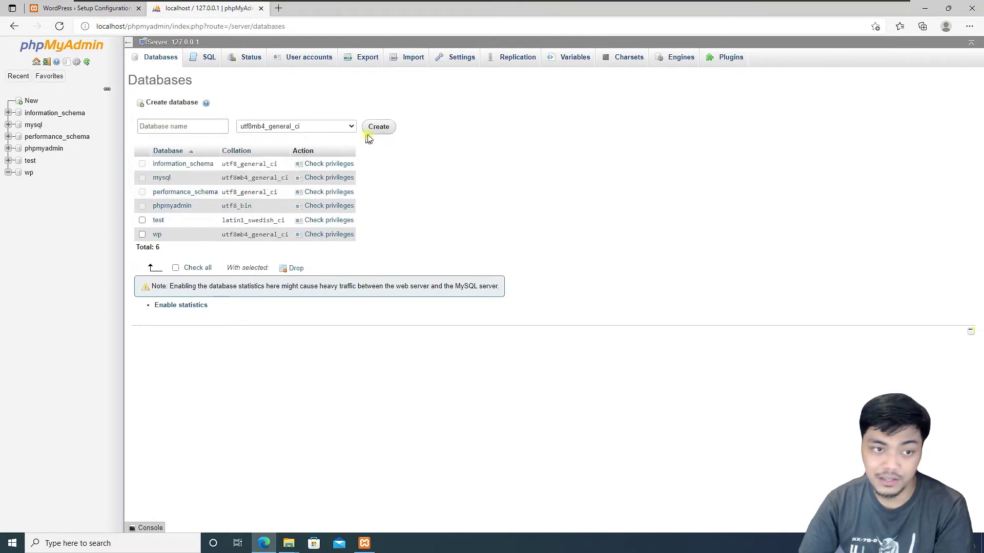
{"action": "left_click", "coordinate": [29, 173]}
- Enter database name wp, username root and an empty password in the setup form
{"action": "left_click", "coordinate": [82, 10]}
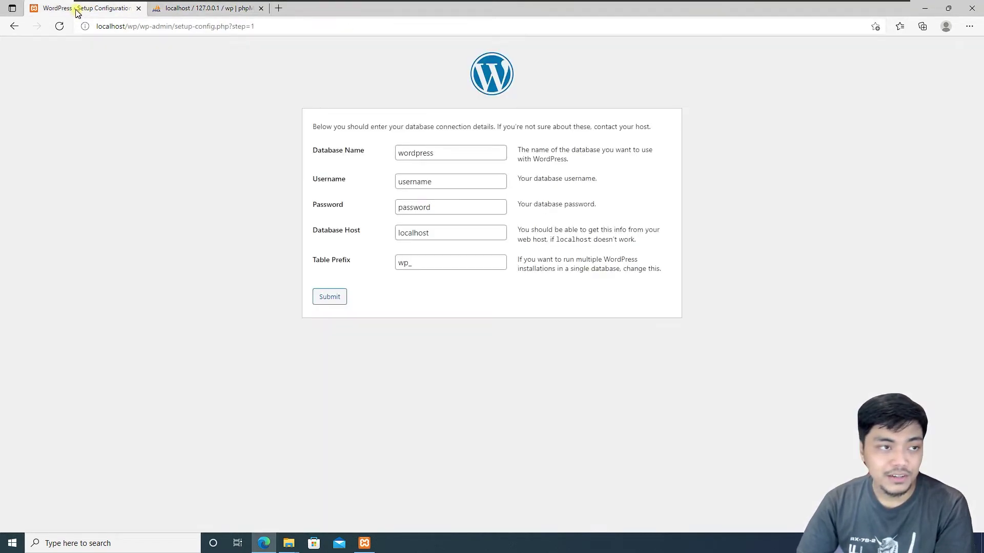
{"action": "left_click_drag", "start_coordinate": [449, 154], "coordinate": [330, 149]}
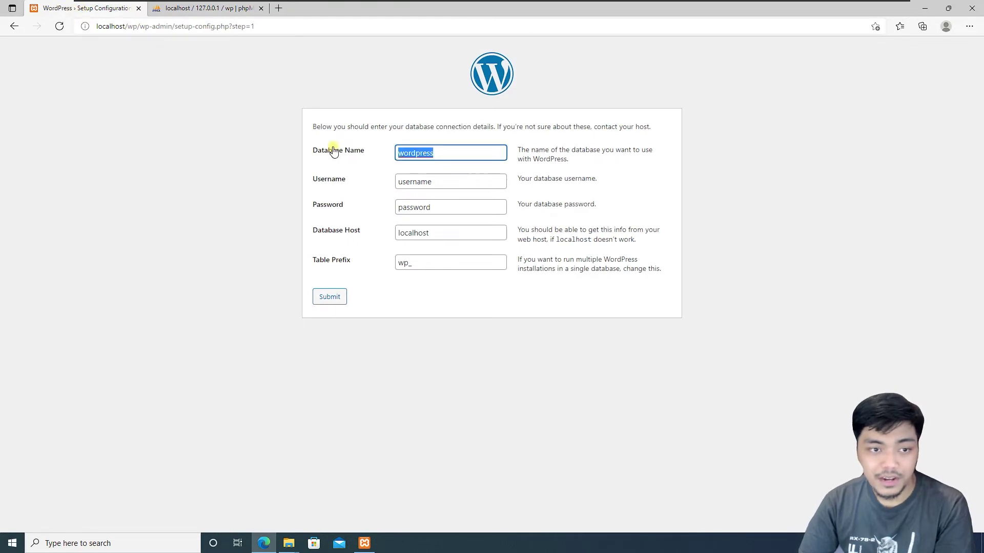
{"action": "type", "text": "wp"}
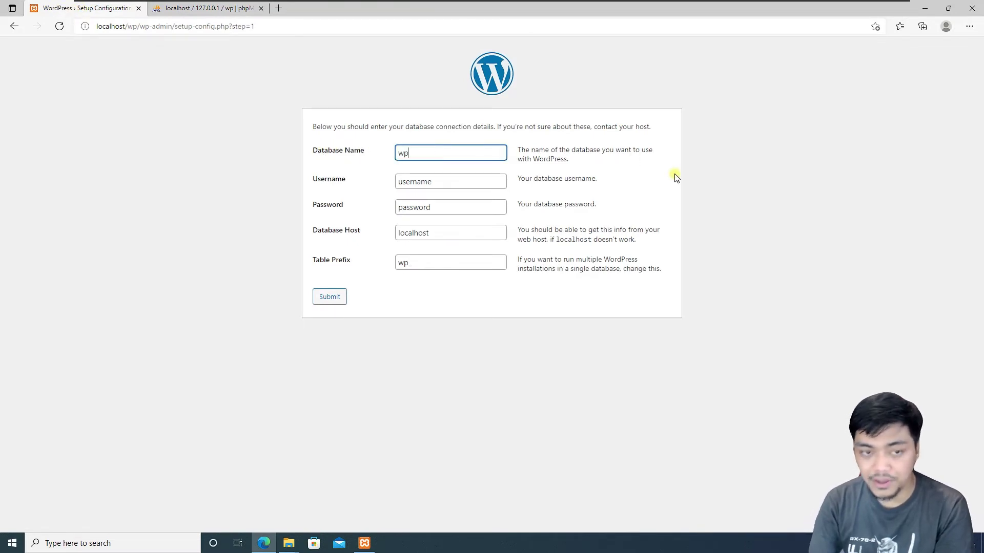
{"action": "left_click", "coordinate": [210, 13]}
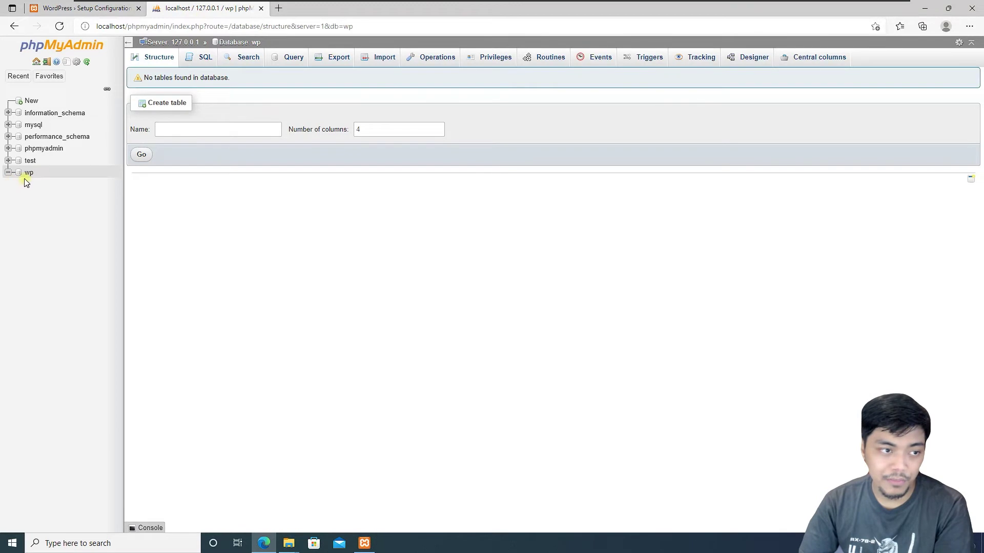
{"action": "left_click", "coordinate": [51, 9]}
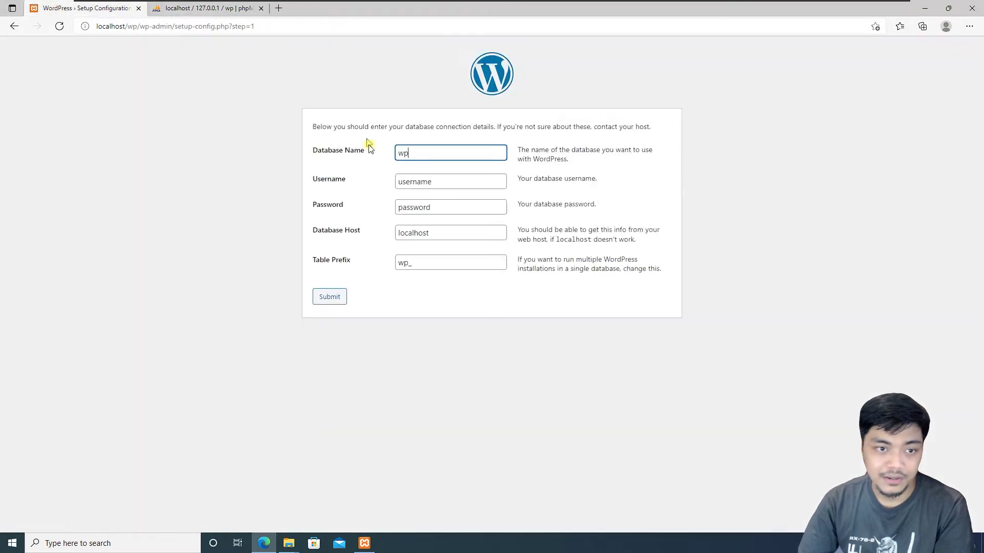
{"action": "double_click", "coordinate": [439, 184]}
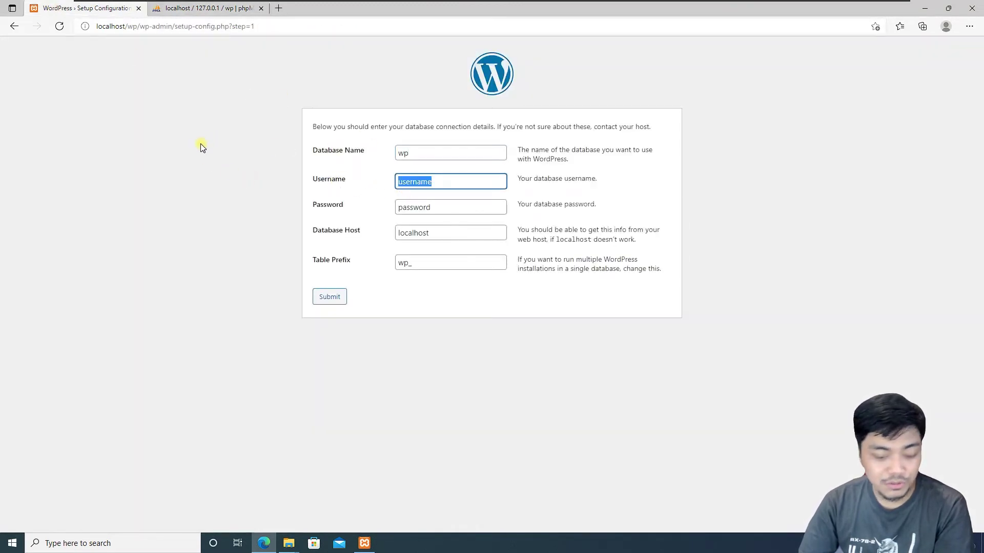
{"action": "type", "text": "rp"}
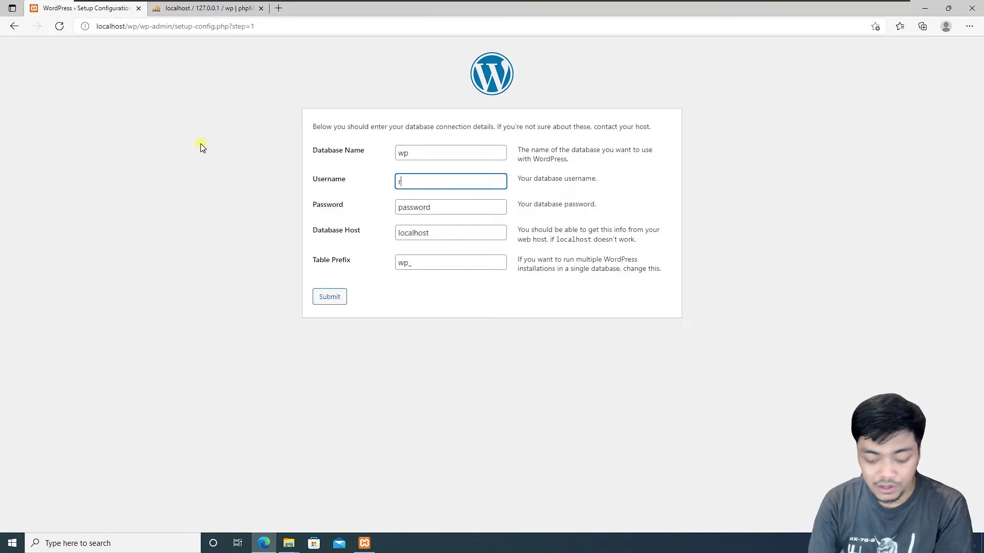
{"action": "double_click", "coordinate": [435, 206]}
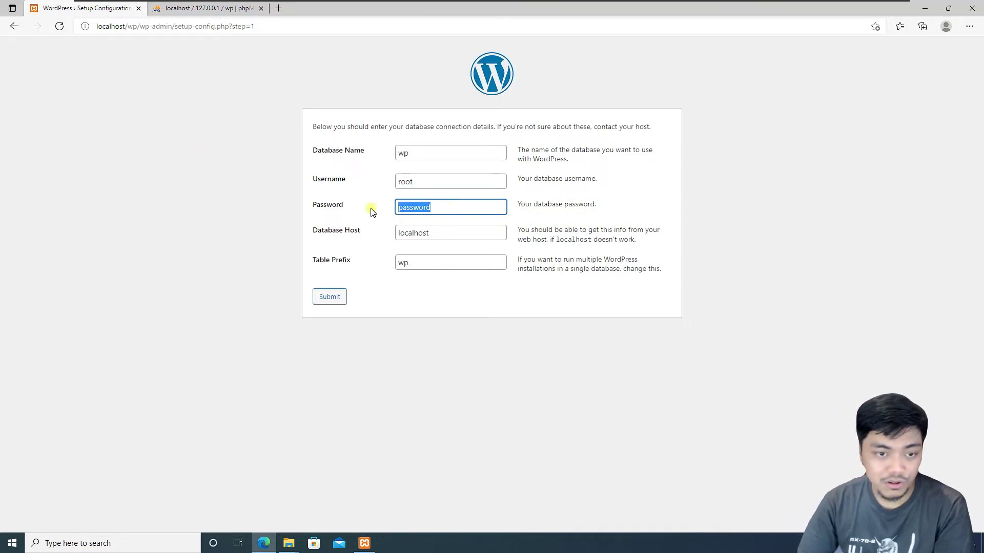
{"action": "key", "text": "BackSpace"}
- Keep host localhost and table prefix wp_, then submit the connection details
{"action": "left_click", "coordinate": [338, 236]}
{"action": "left_click", "coordinate": [332, 263]}
{"action": "left_click", "coordinate": [423, 265]}
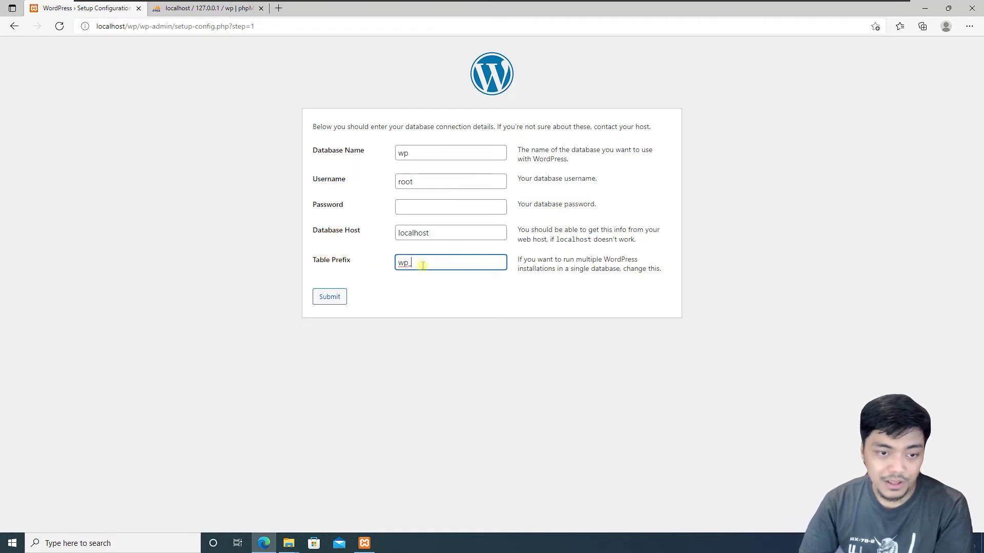
{"action": "left_click", "coordinate": [416, 329]}
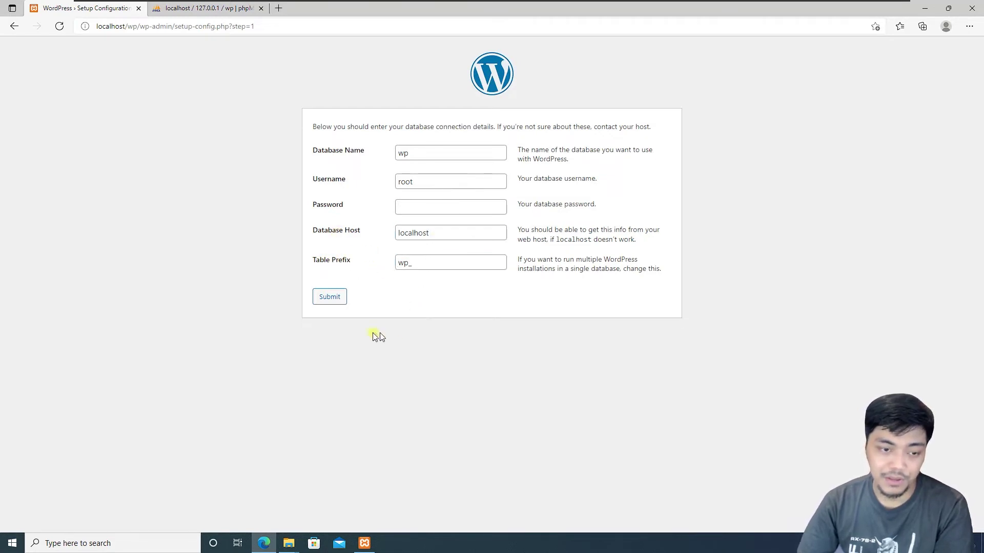
{"action": "left_click", "coordinate": [330, 300]}
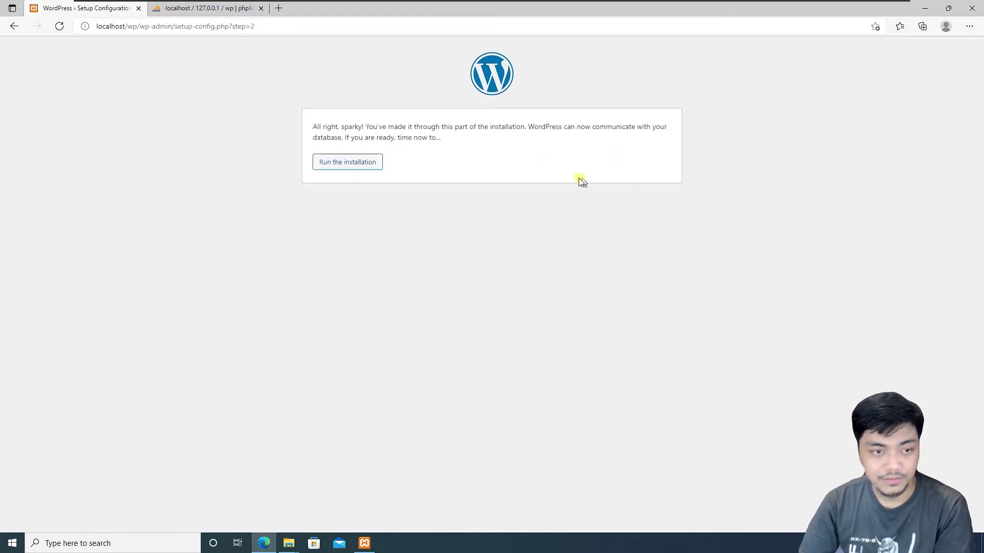
- Start the installation and fill in the site title 'Agung Channel' and admin username
{"action": "left_click", "coordinate": [355, 166]}
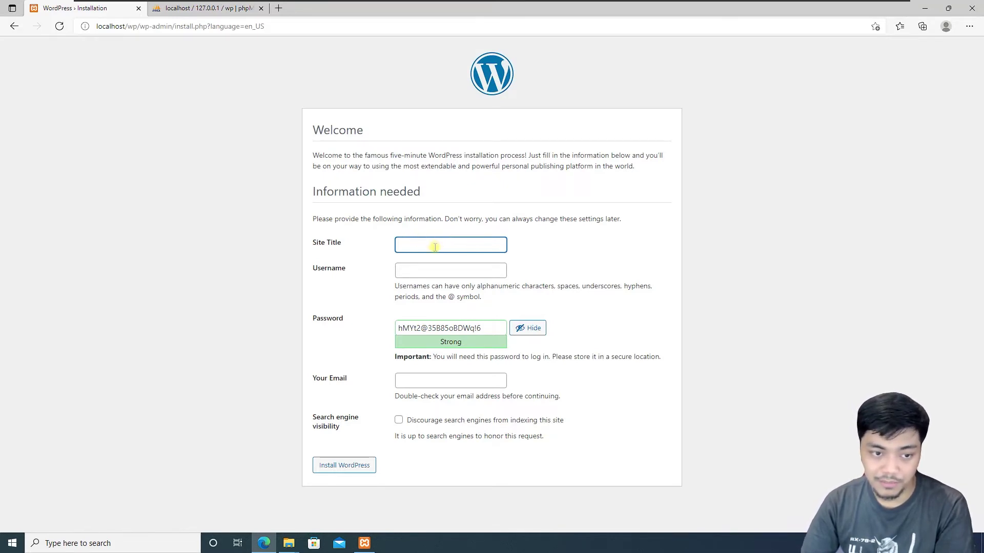
{"action": "left_click", "coordinate": [416, 269]}
{"action": "left_click", "coordinate": [428, 246]}
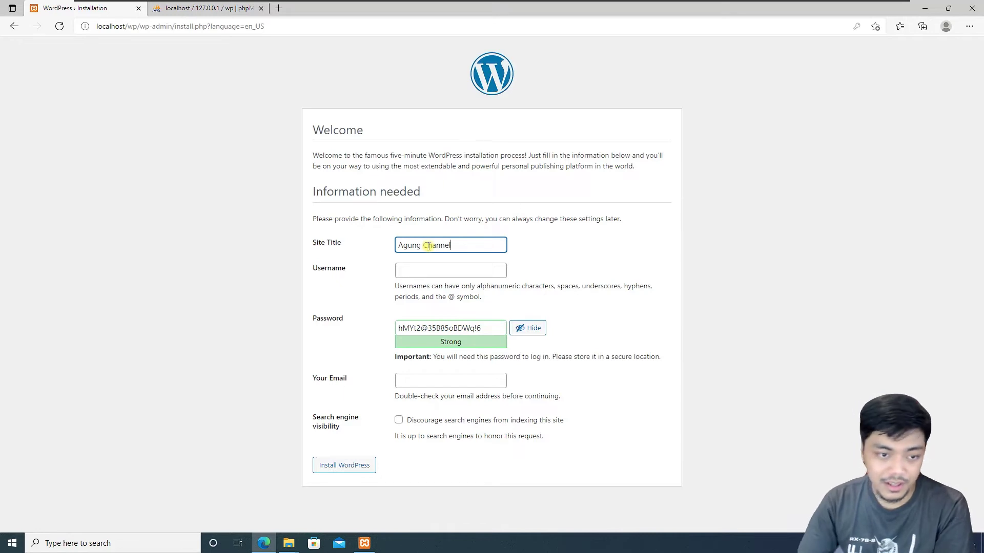
{"action": "left_click", "coordinate": [458, 267]}
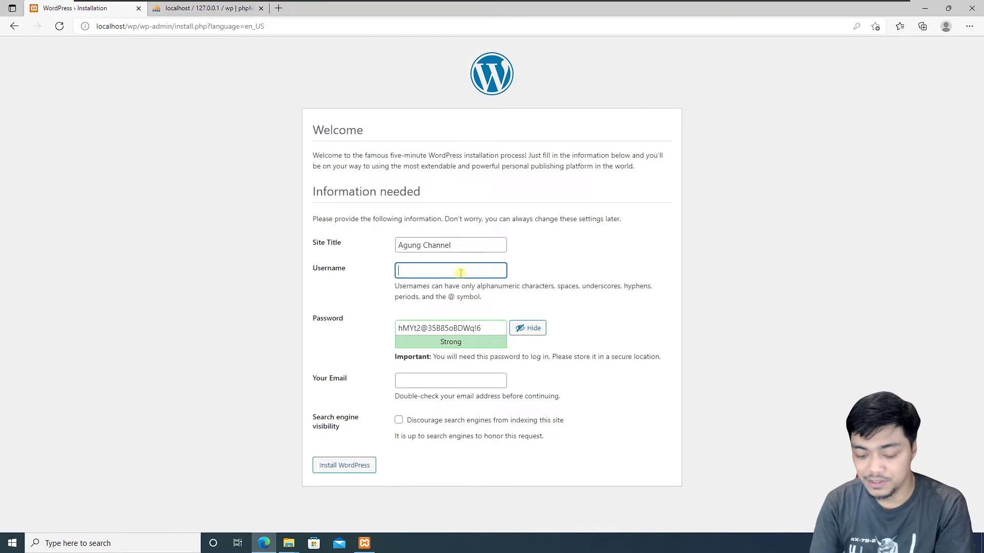
{"action": "type", "text": "agungchannel"}
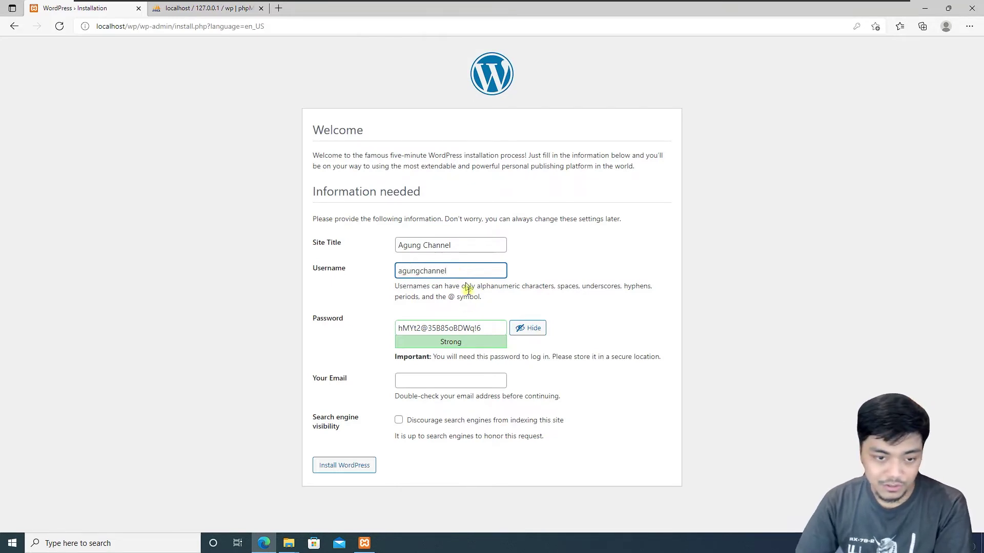
- Replace the suggested password with a new medium-strength admin password and select it
{"action": "left_click_drag", "start_coordinate": [484, 328], "coordinate": [344, 331]}
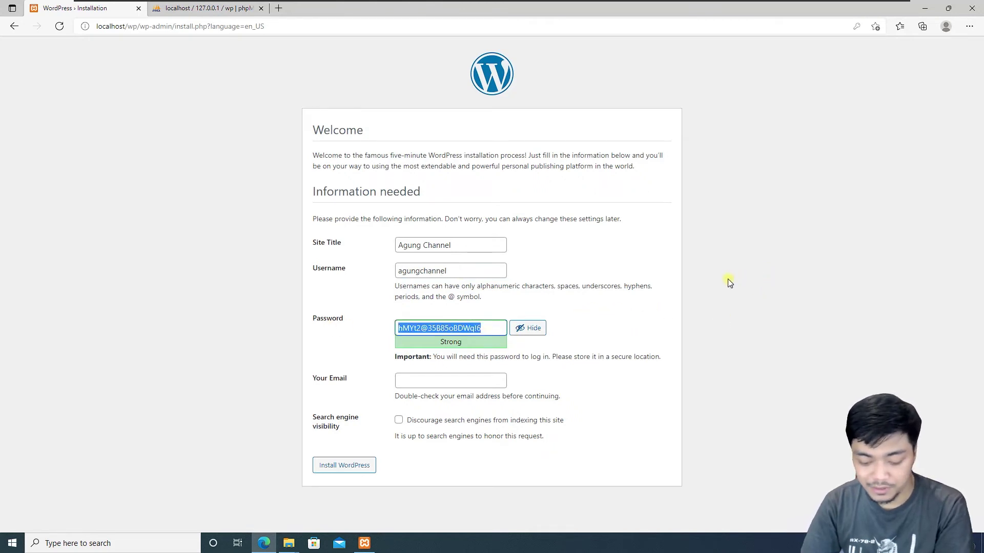
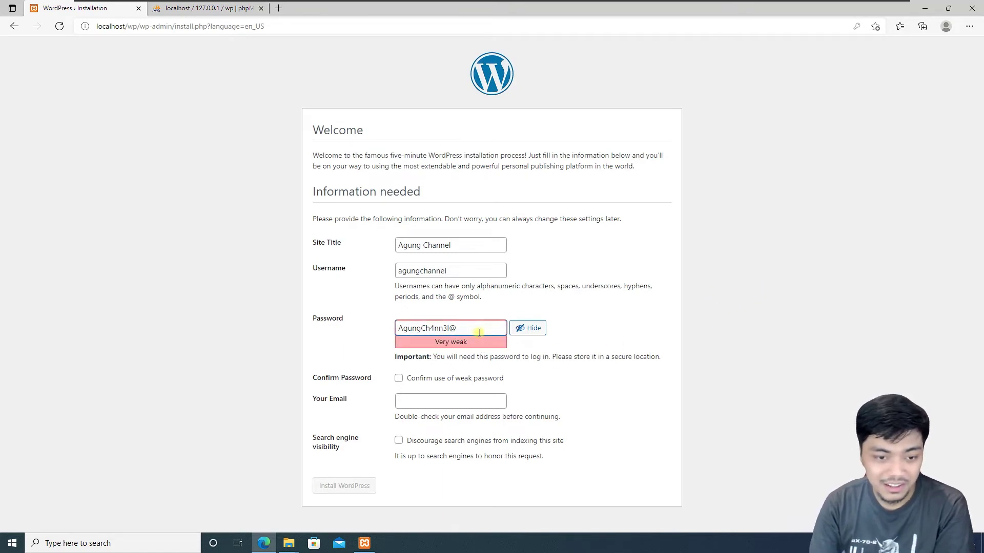
{"action": "left_click_drag", "start_coordinate": [403, 328], "coordinate": [385, 327]}
{"action": "type", "text": "4"}
{"action": "left_click_drag", "start_coordinate": [478, 328], "coordinate": [336, 326]}
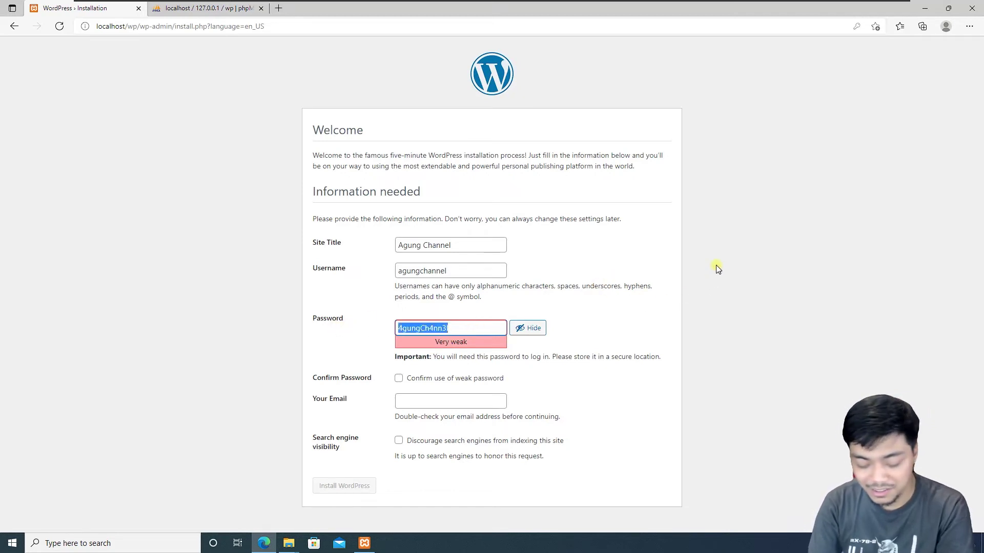
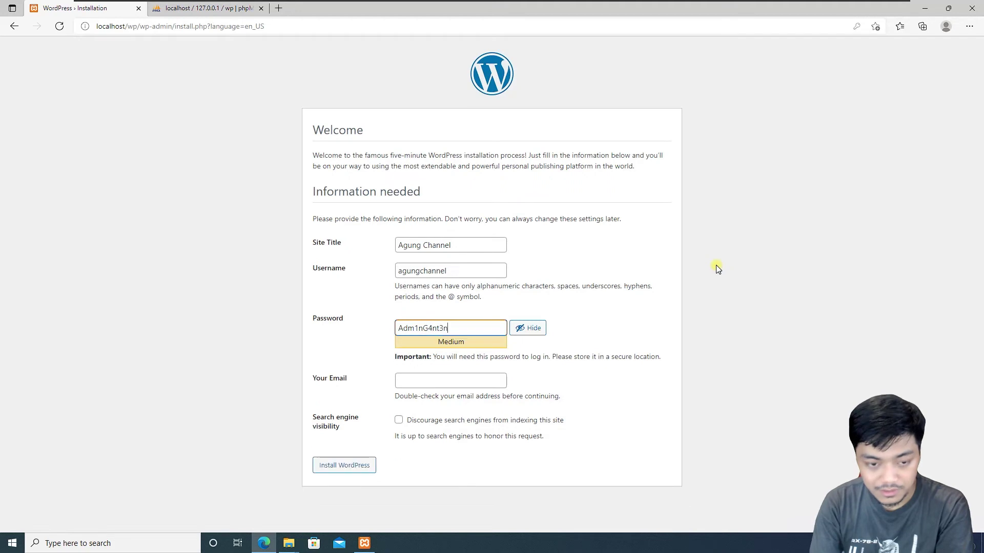
{"action": "double_click", "coordinate": [436, 323]}
{"action": "key", "text": "ctrl+c"}
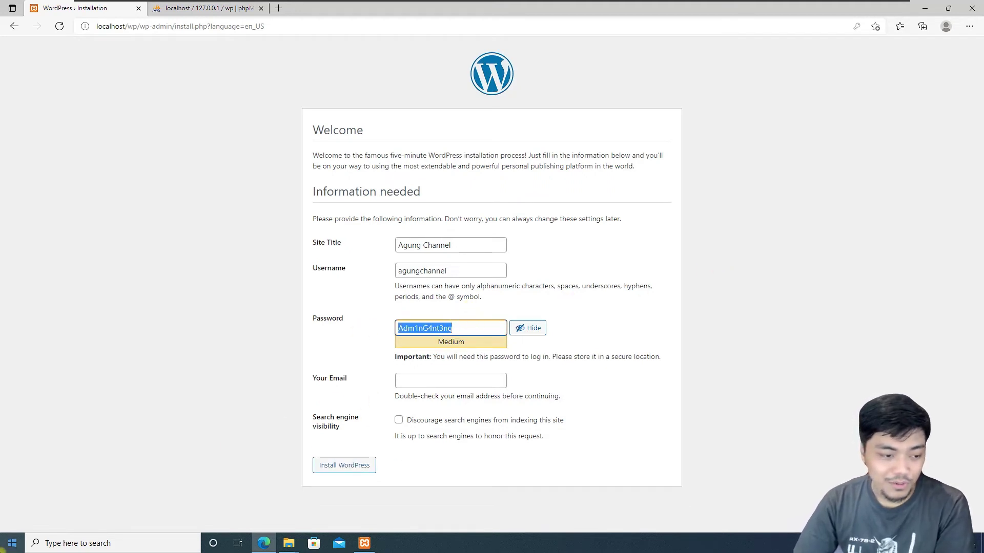
{"action": "left_click", "coordinate": [4, 546]}
- Paste the admin password into a new Notepad note, then return to the installer's e-mail field
{"action": "type", "text": "notepad"}
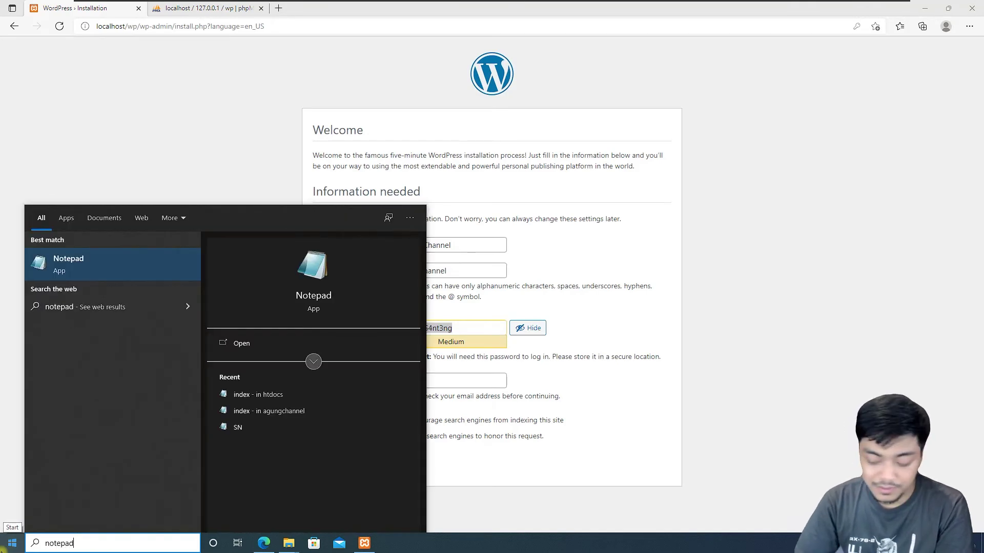
{"action": "key", "text": "Return"}
{"action": "key", "text": "ctrl+v"}
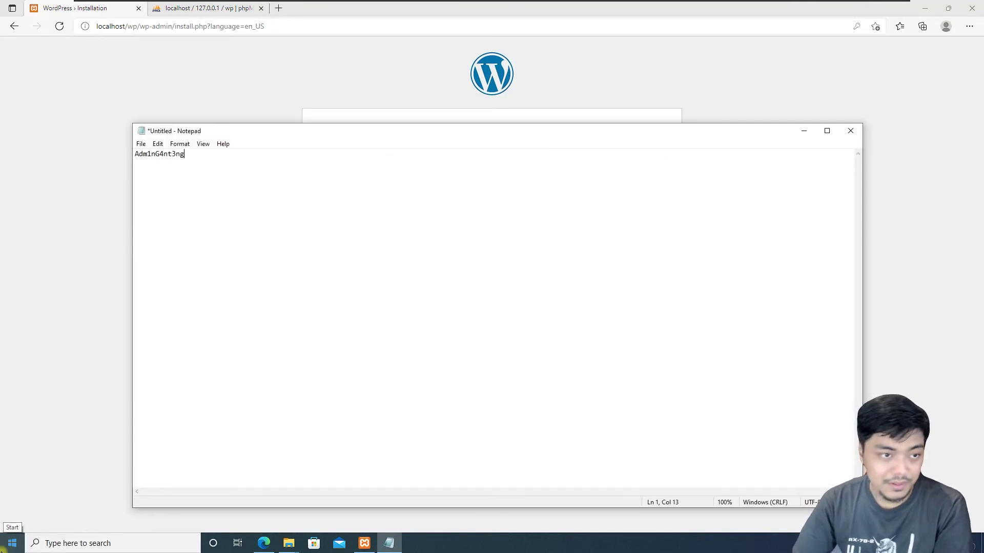
{"action": "left_click", "coordinate": [688, 291]}
{"action": "left_click", "coordinate": [430, 381]}
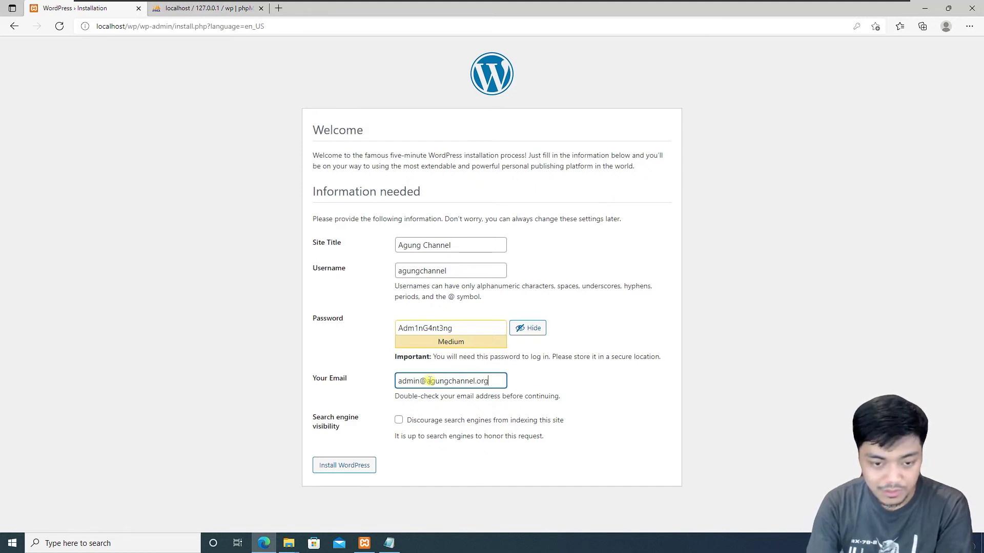
- Finish the admin e-mail, install WordPress, and decline Edge's offer to save the password
{"action": "left_click", "coordinate": [566, 366]}
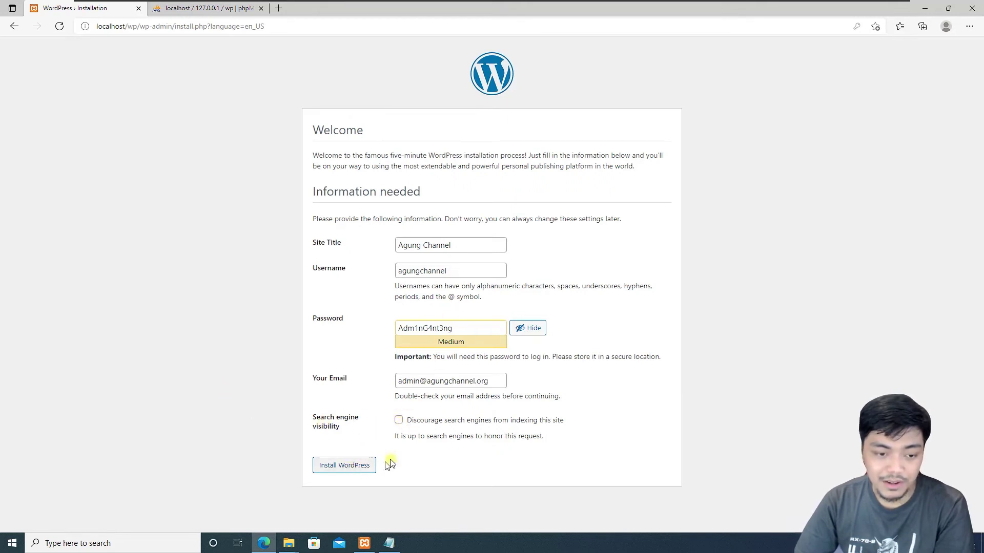
{"action": "left_click", "coordinate": [357, 468]}
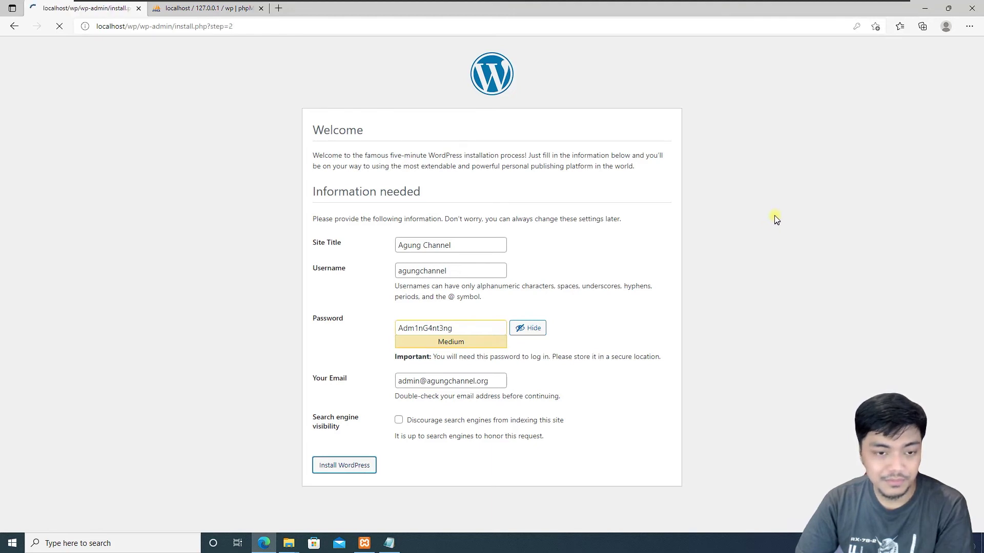
{"action": "left_click", "coordinate": [848, 136]}
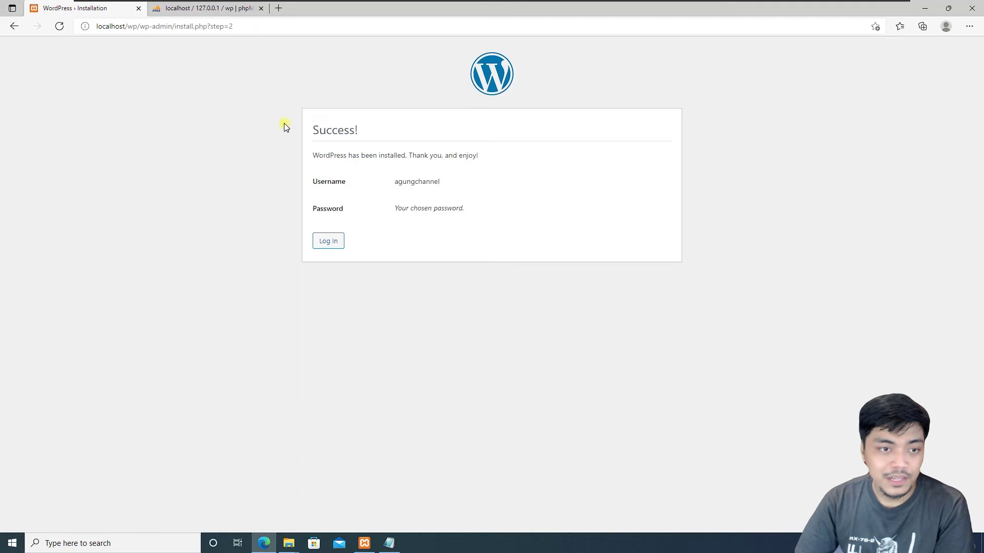
- Sign in on wp-login.php with the admin username and password to open the Dashboard
{"action": "left_click", "coordinate": [326, 243]}
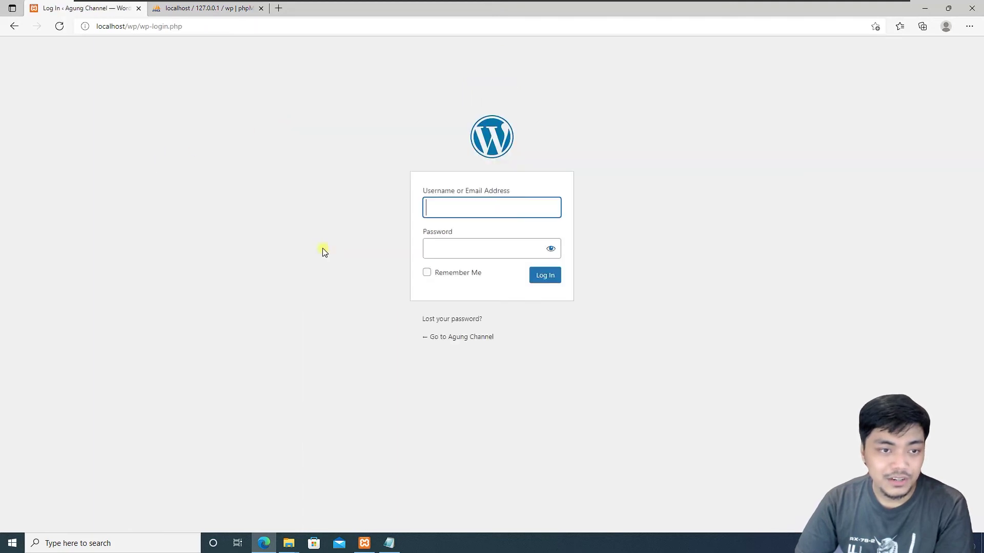
{"action": "left_click", "coordinate": [453, 207]}
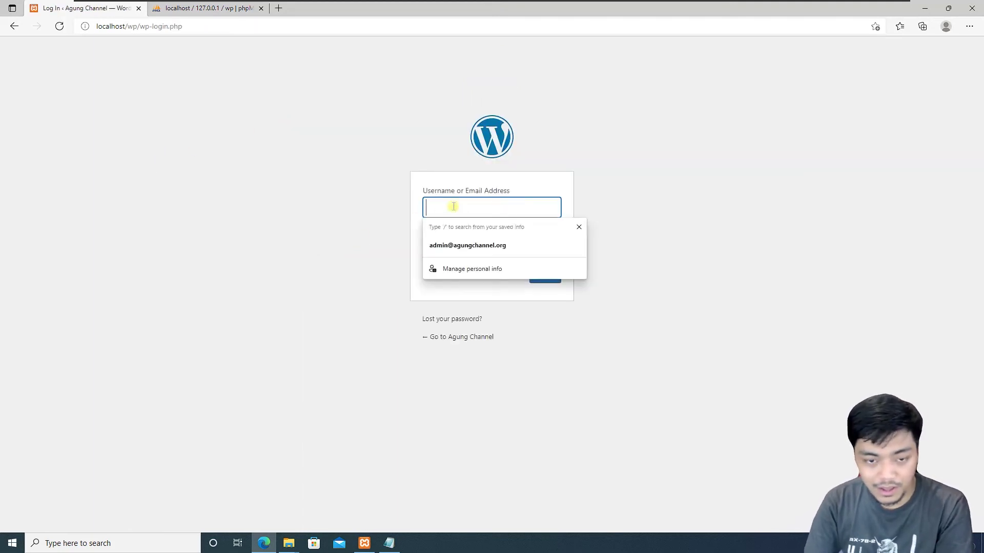
{"action": "type", "text": "agungchannel"}
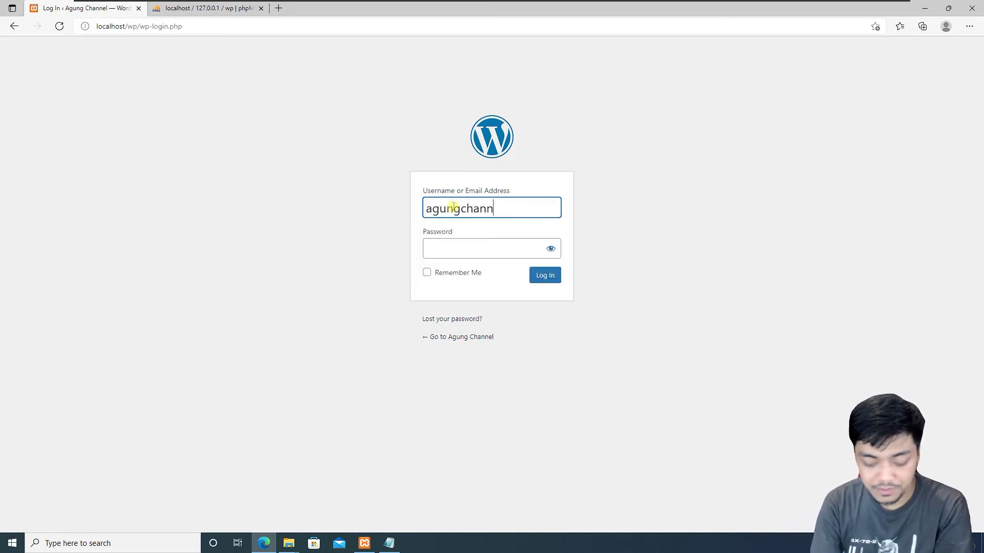
{"action": "left_click", "coordinate": [446, 240]}
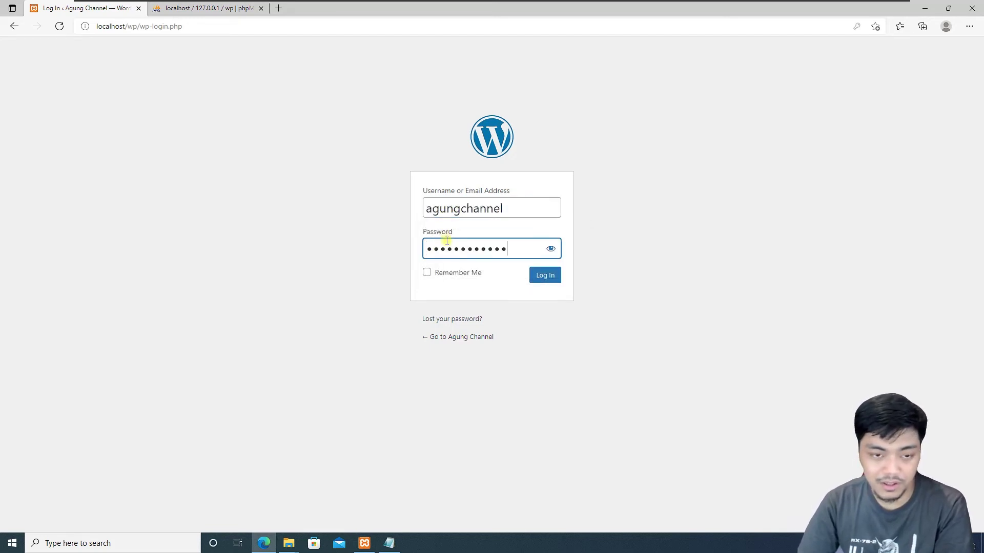
{"action": "left_click", "coordinate": [551, 280]}
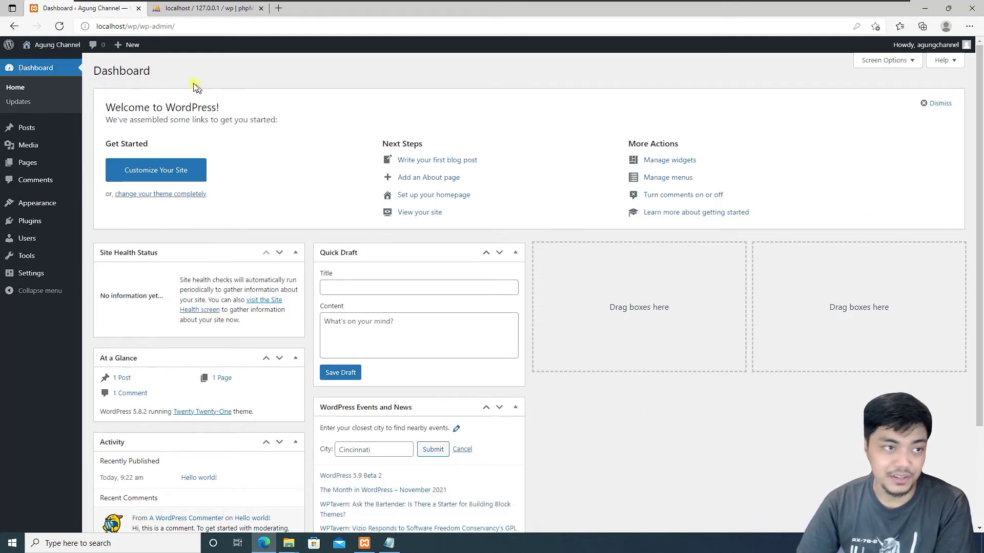
- Open the admin bar's Visit Site link in a new tab and view it
{"action": "mouse_move", "coordinate": [51, 48]}
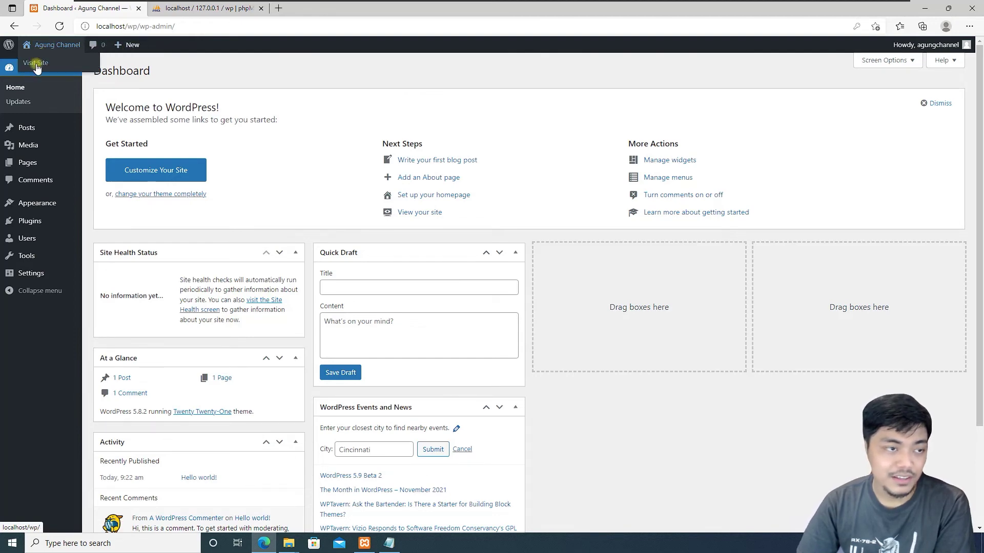
{"action": "right_click", "coordinate": [36, 67]}
{"action": "left_click", "coordinate": [103, 72]}
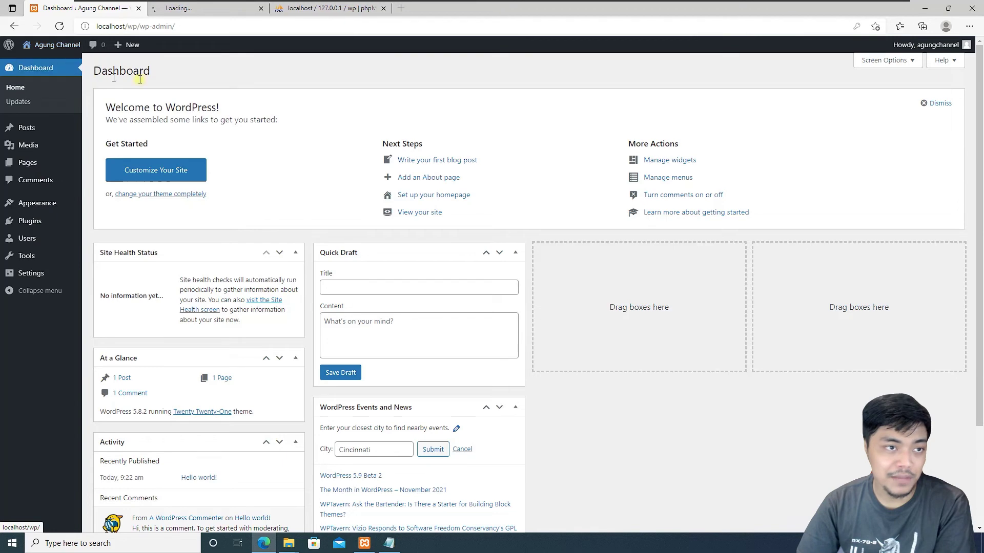
{"action": "left_click", "coordinate": [204, 10]}
- Switch between the Hello world! front page and the admin dashboard tabs to compare them
{"action": "scroll", "coordinate": [713, 148], "scroll_direction": "down", "scroll_amount": 3}
{"action": "scroll", "coordinate": [739, 179], "scroll_direction": "up", "scroll_amount": 1}
{"action": "scroll", "coordinate": [739, 180], "scroll_direction": "up", "scroll_amount": 2}
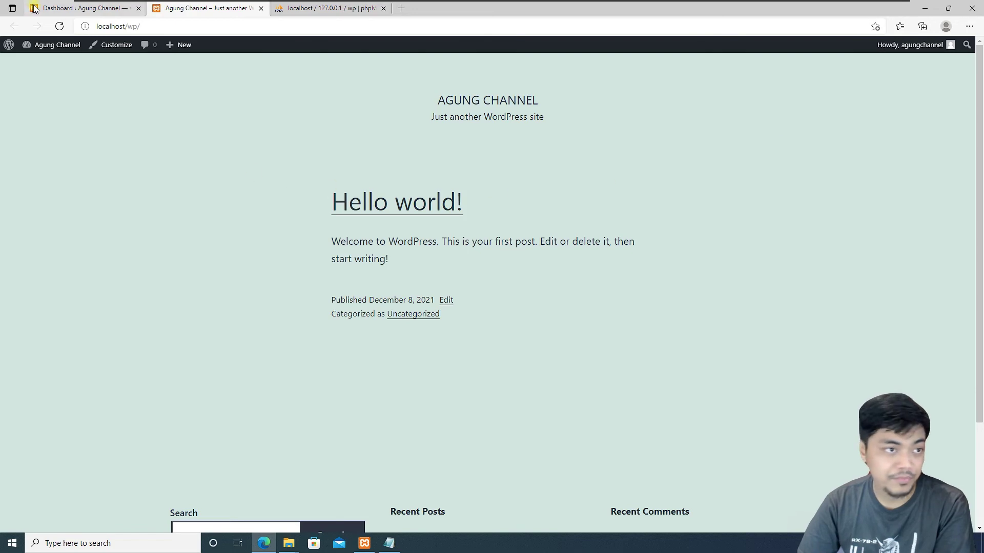
{"action": "left_click", "coordinate": [77, 8]}
{"action": "scroll", "coordinate": [632, 257], "scroll_direction": "down", "scroll_amount": 3}
{"action": "scroll", "coordinate": [567, 330], "scroll_direction": "up", "scroll_amount": 3}
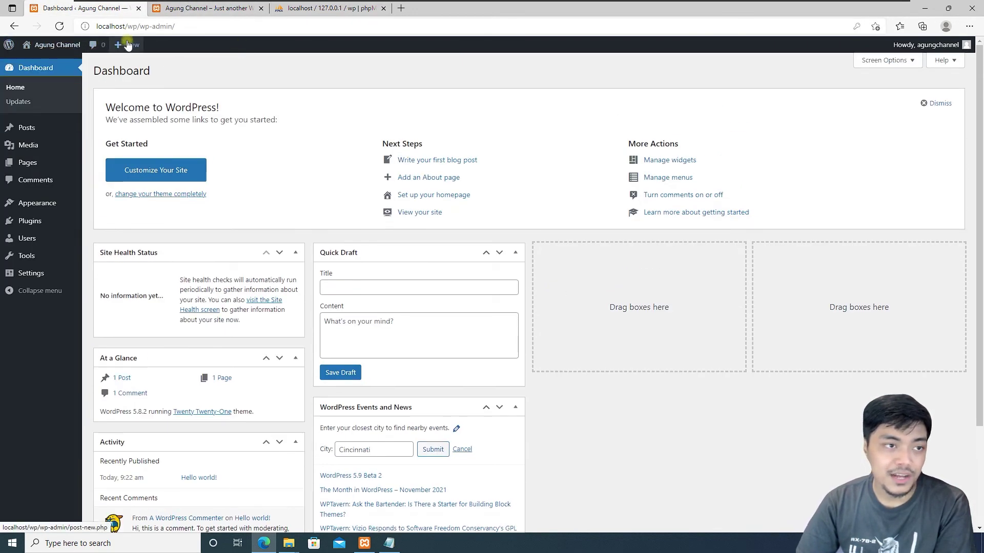
{"action": "left_click", "coordinate": [200, 8]}
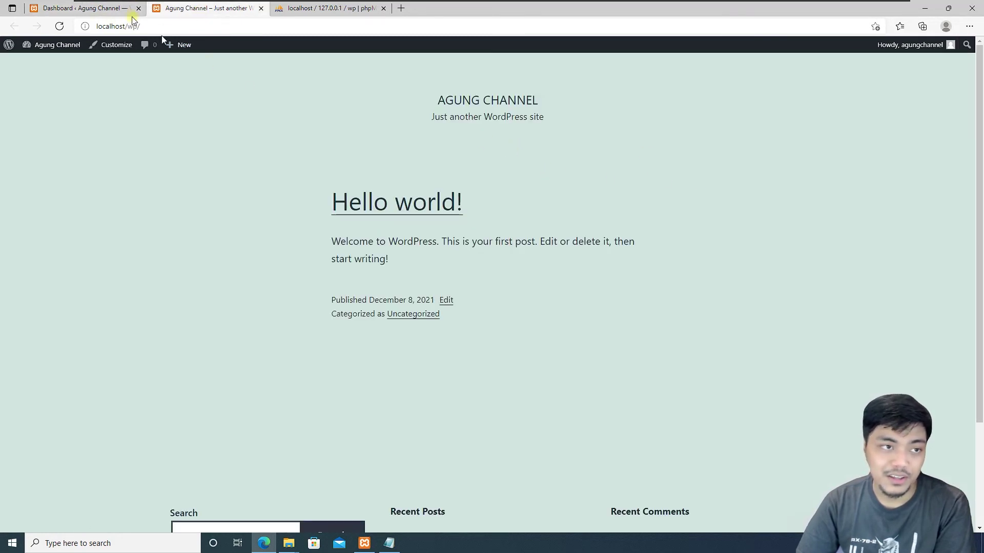
{"action": "left_click", "coordinate": [105, 9]}
{"action": "left_click", "coordinate": [196, 11]}
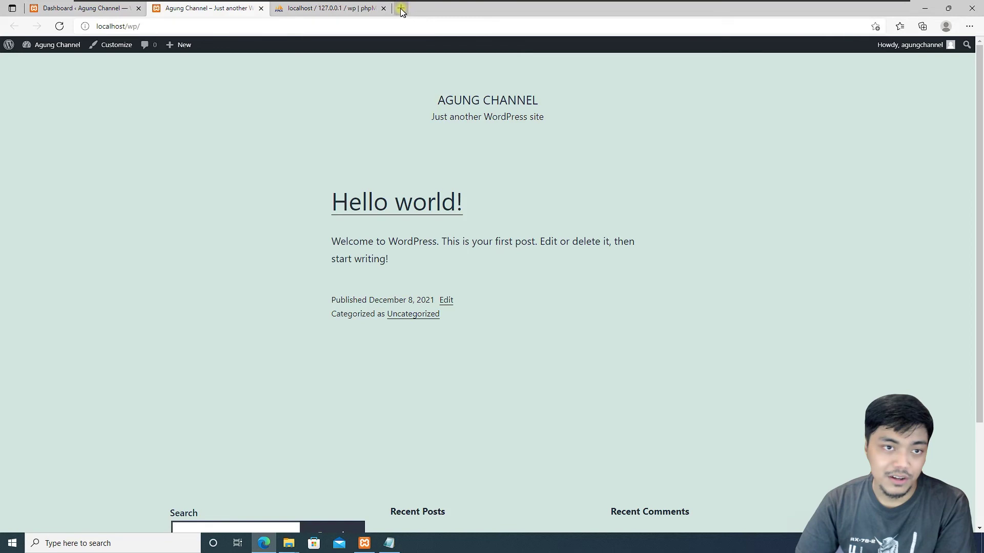
{"action": "left_click", "coordinate": [168, 26]}
{"action": "left_click", "coordinate": [175, 196]}
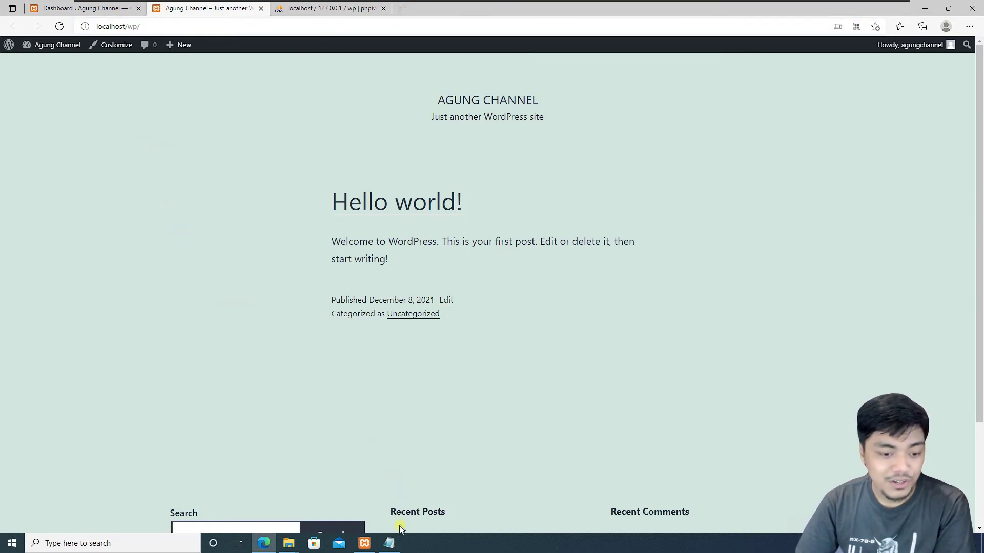
- Load localhost in a new browser tab
{"action": "left_click", "coordinate": [400, 9]}
{"action": "type", "text": "localhost"}
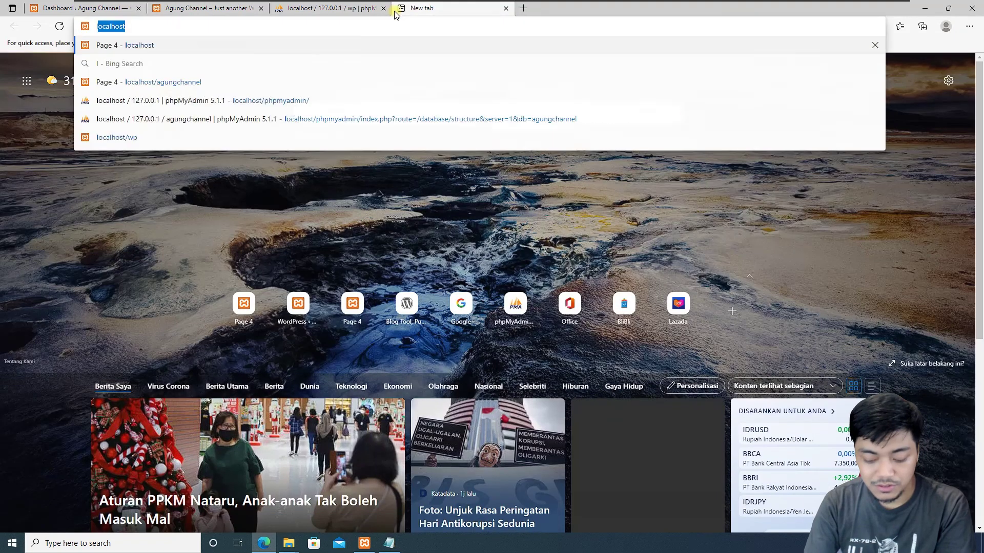
{"action": "key", "text": "Return"}
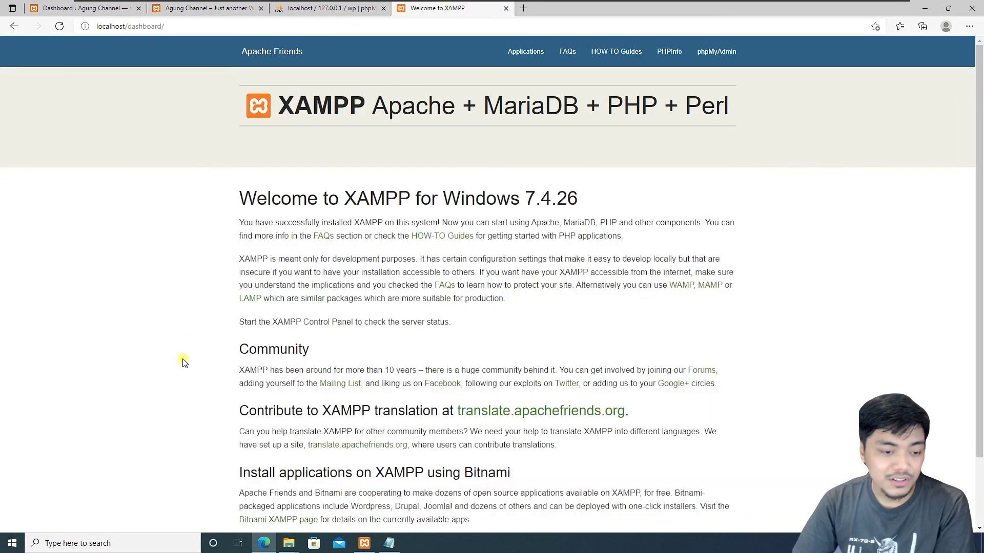
- Open the C:\xampp\htdocs folder in File Explorer alongside Notepad
{"action": "mouse_move", "coordinate": [291, 547]}
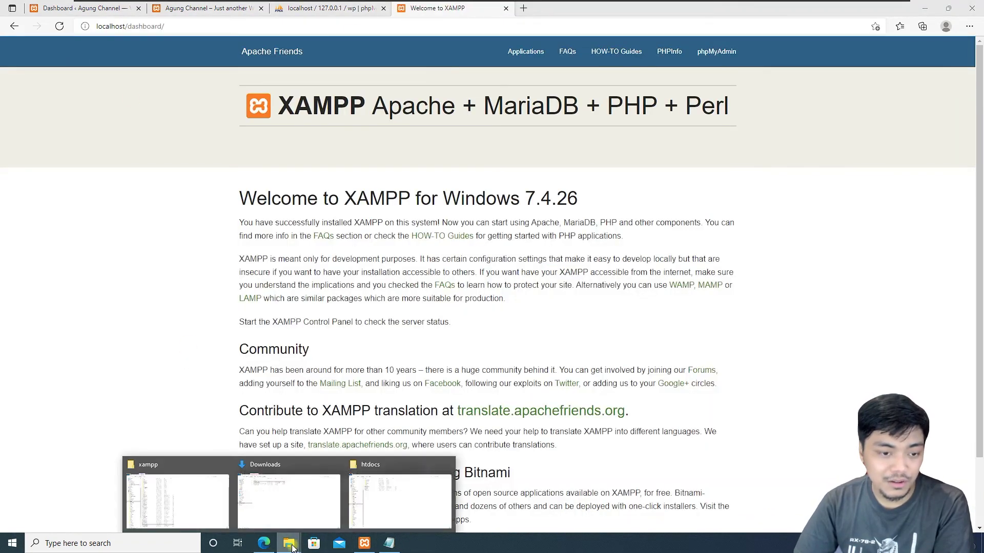
{"action": "left_click", "coordinate": [193, 509]}
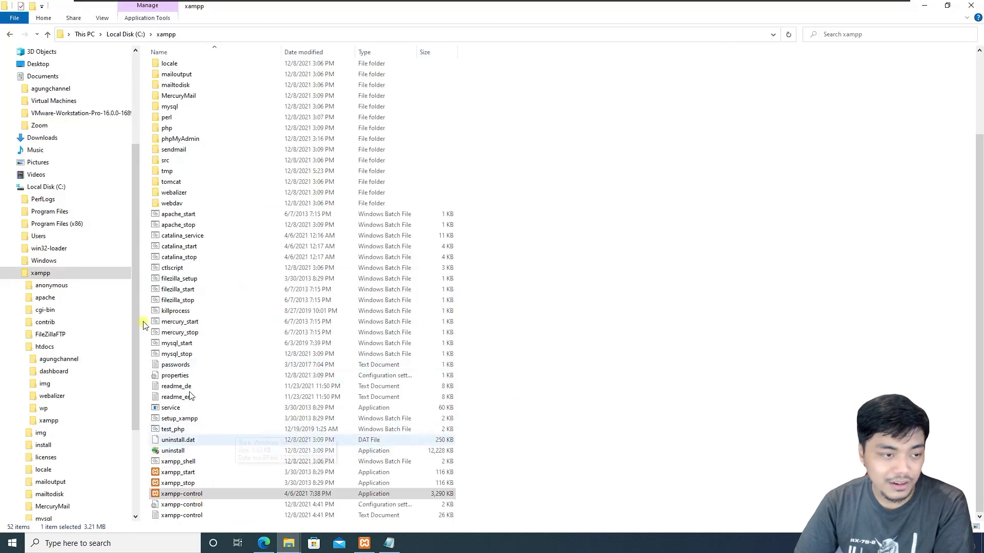
{"action": "left_click", "coordinate": [45, 346]}
{"action": "left_click", "coordinate": [176, 165]}
{"action": "left_click", "coordinate": [394, 331]}
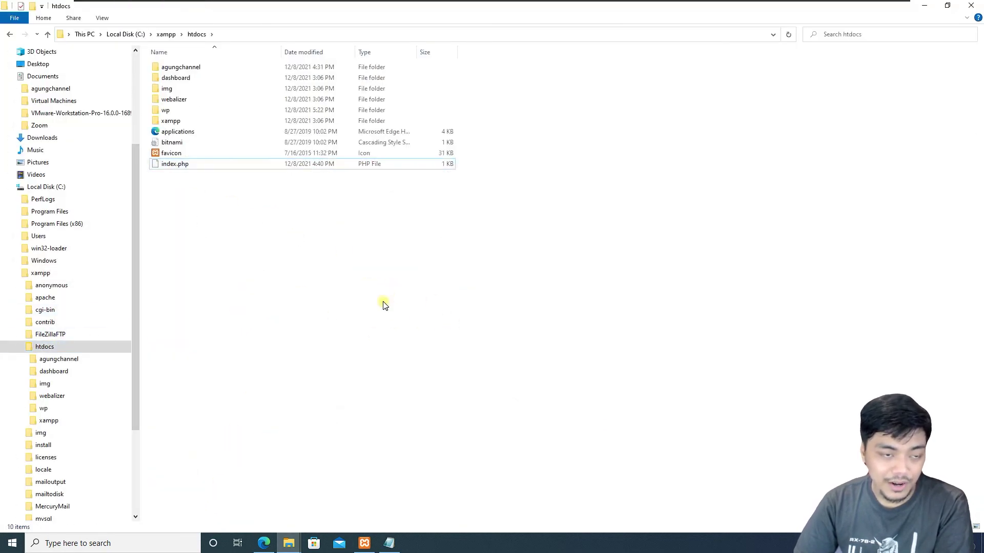
{"action": "left_click", "coordinate": [389, 543]}
{"action": "left_click_drag", "start_coordinate": [315, 139], "coordinate": [485, 183]}
- Load index.php into Notepad, delete a slash in the header() Location redirect, and save
{"action": "left_click_drag", "start_coordinate": [175, 164], "coordinate": [593, 264]}
{"action": "left_click", "coordinate": [510, 274]}
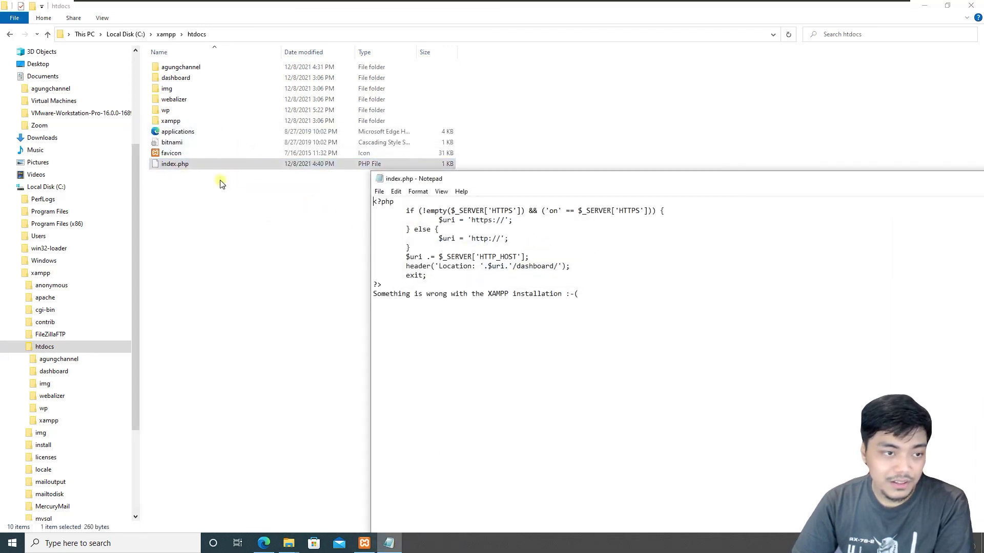
{"action": "left_click_drag", "start_coordinate": [499, 185], "coordinate": [500, 178]}
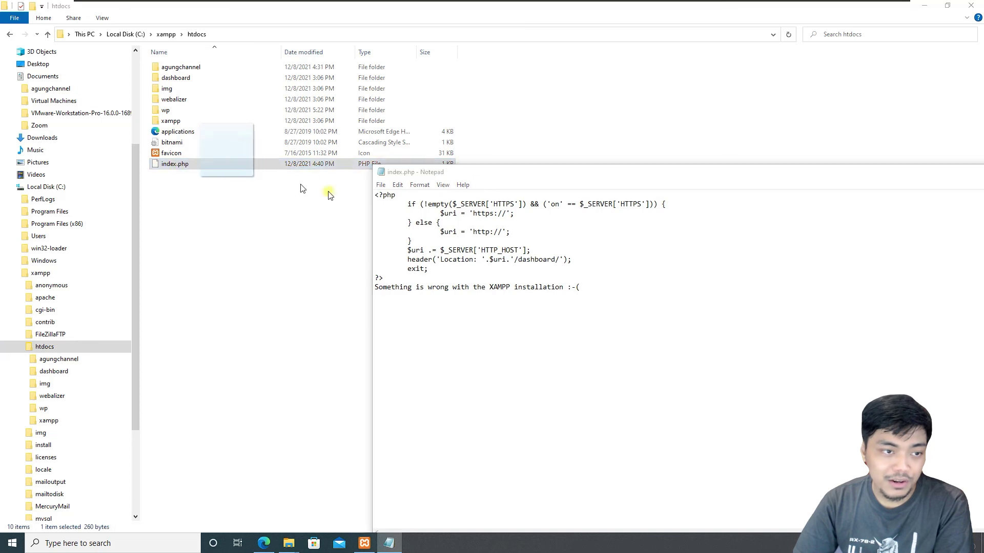
{"action": "double_click", "coordinate": [521, 259]}
{"action": "left_click", "coordinate": [584, 259]}
{"action": "key", "text": "Left"}
{"action": "key", "text": "Left"}
{"action": "key", "text": "Left"}
{"action": "key", "text": "BackSpace"}
{"action": "key", "text": "BackSpace"}
{"action": "key", "text": "BackSpace"}
{"action": "key", "text": "BackSpace"}
{"action": "key", "text": "BackSpace"}
{"action": "key", "text": "ctrl+s"}
- Load localhost/wp/ in the browser
{"action": "left_click", "coordinate": [264, 543]}
{"action": "left_click", "coordinate": [176, 26]}
{"action": "type", "text": "localhost/wp/"}
{"action": "key", "text": "Return"}
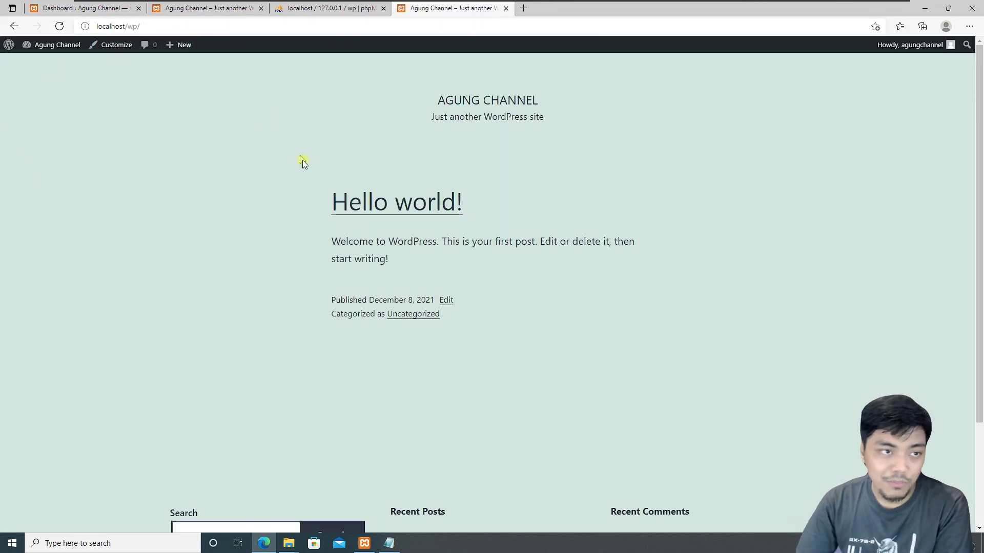